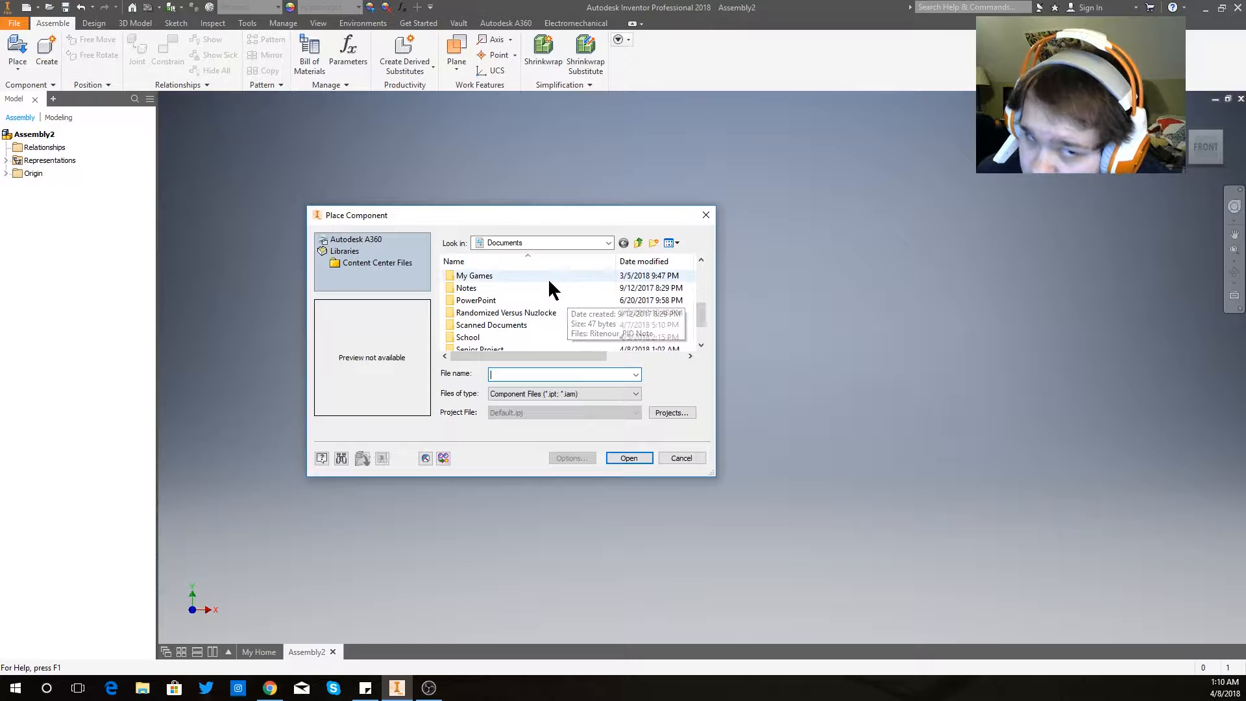
# Place a single instance of Assembly Demo Part 1 from the Senior Project Inventor folder into the assembly
pyautogui.doubleClick(547, 311)
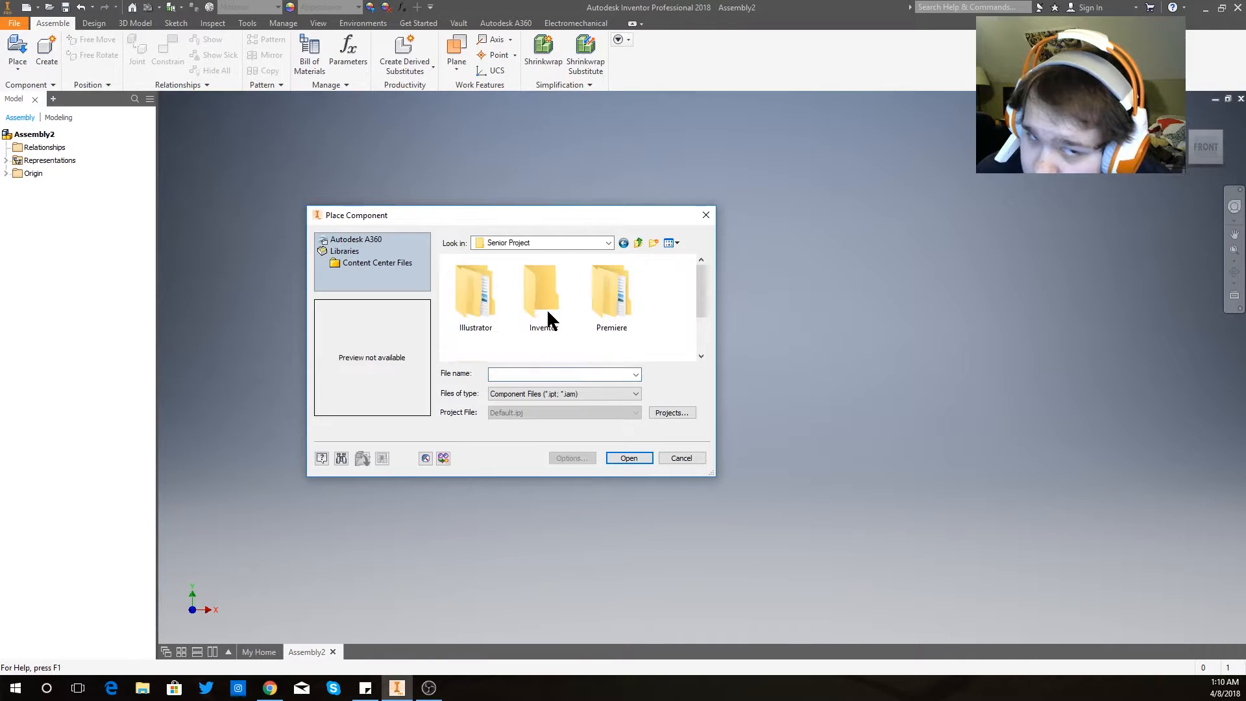
pyautogui.scroll(-2, 598, 344)
pyautogui.scroll(2, 599, 341)
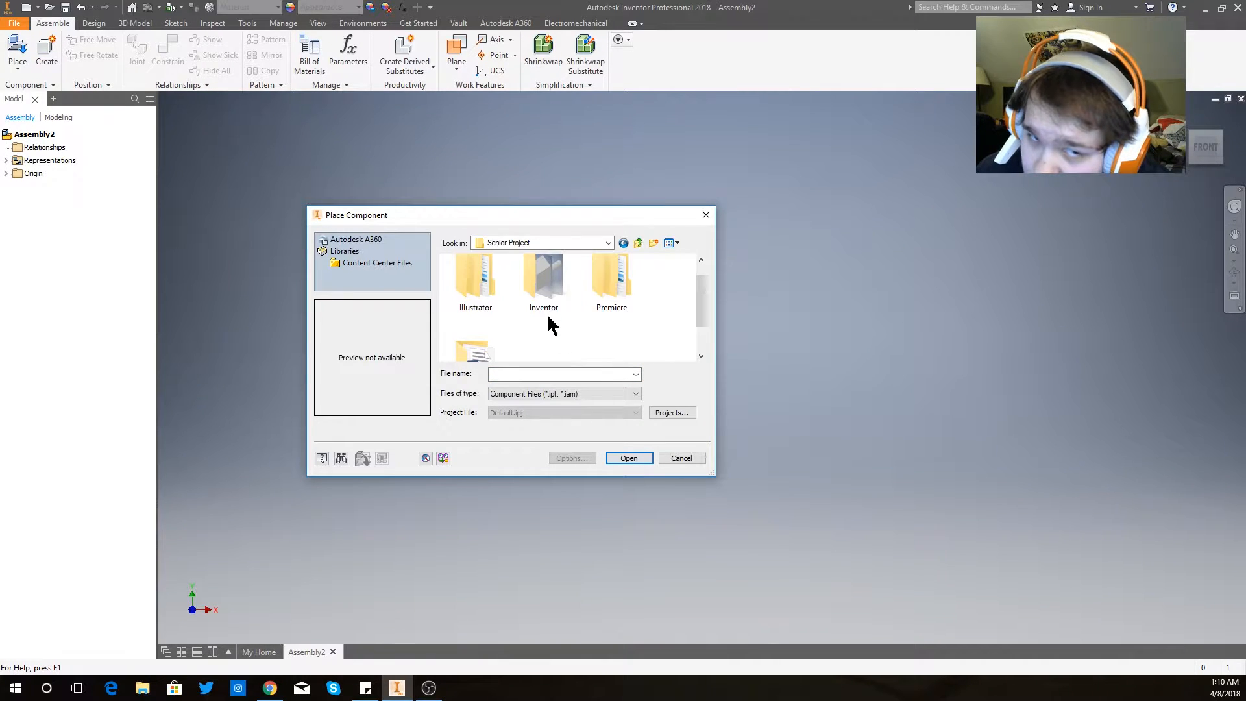
pyautogui.doubleClick(541, 300)
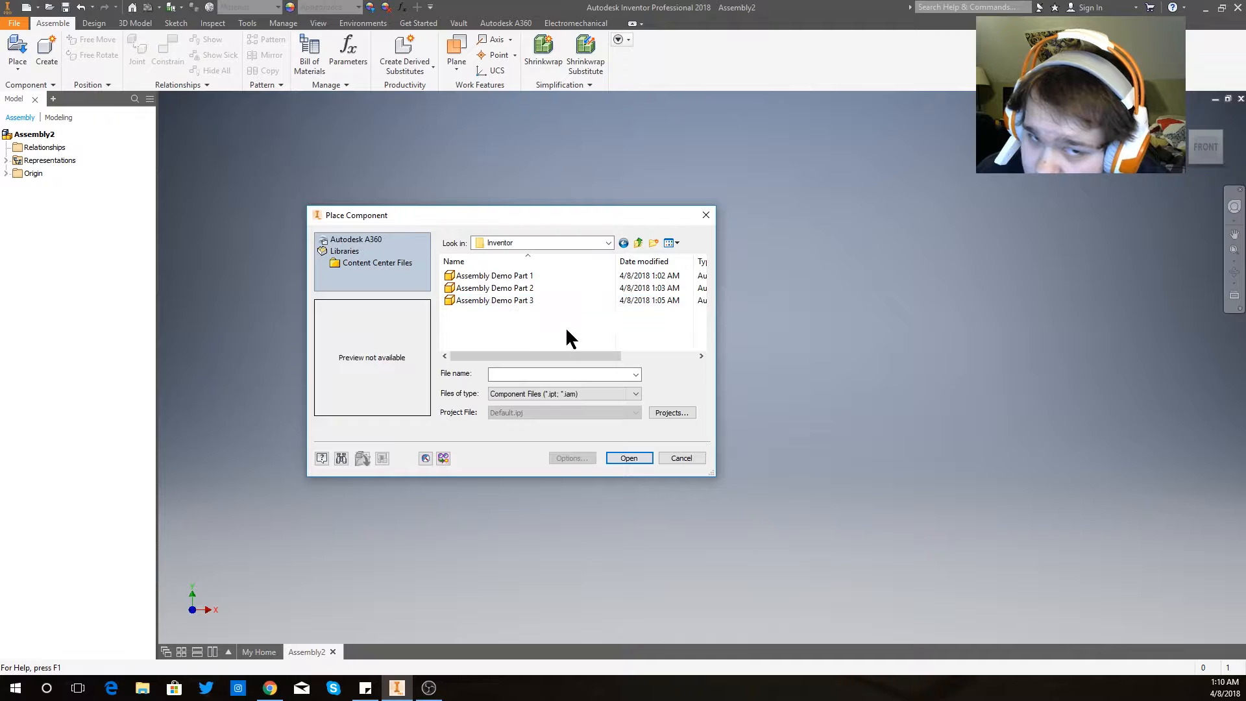
pyautogui.doubleClick(554, 275)
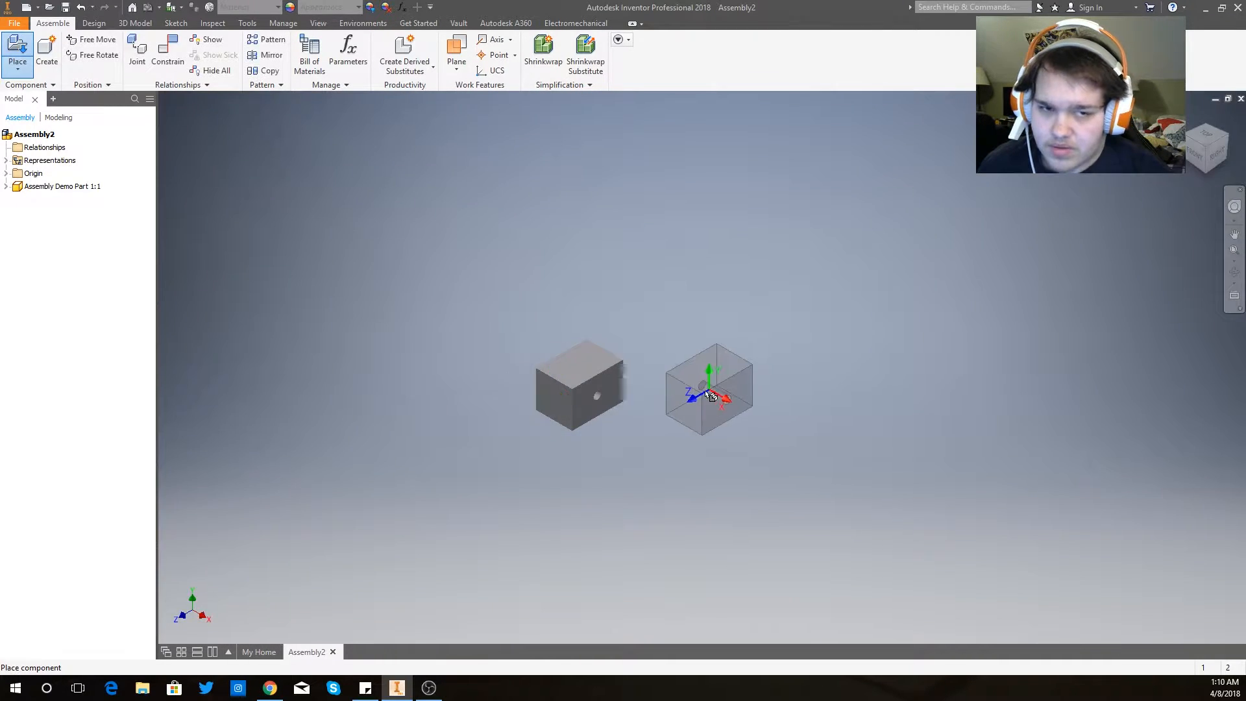
pyautogui.scroll(3, 699, 362)
pyautogui.rightClick(639, 321)
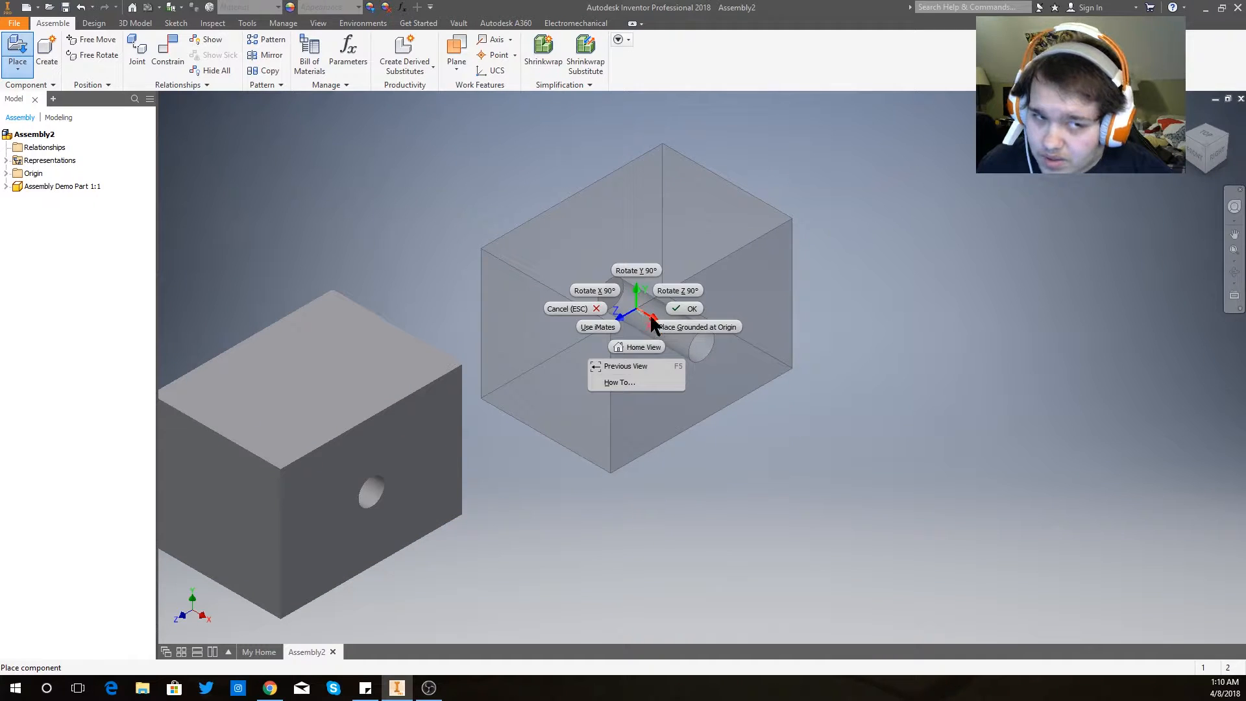
pyautogui.click(691, 312)
pyautogui.moveTo(597, 318); pyautogui.dragTo(904, 215, button='middle')
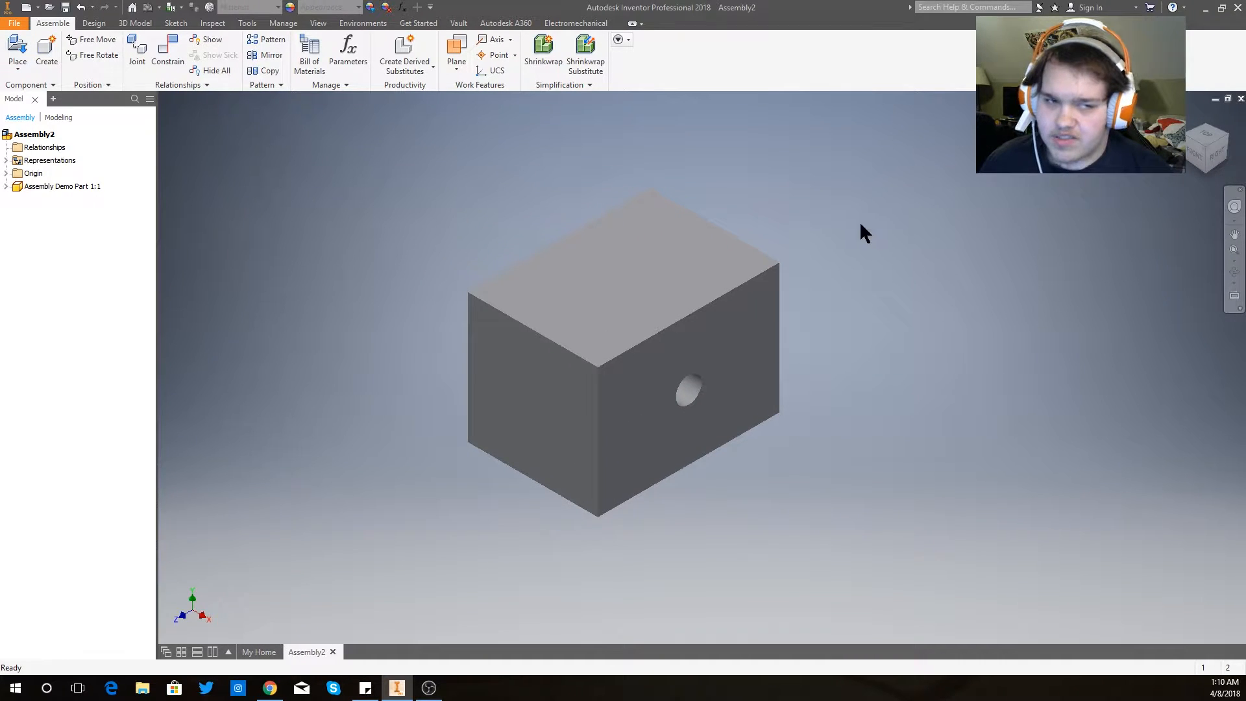
pyautogui.moveTo(798, 217); pyautogui.dragTo(847, 205, button='middle')
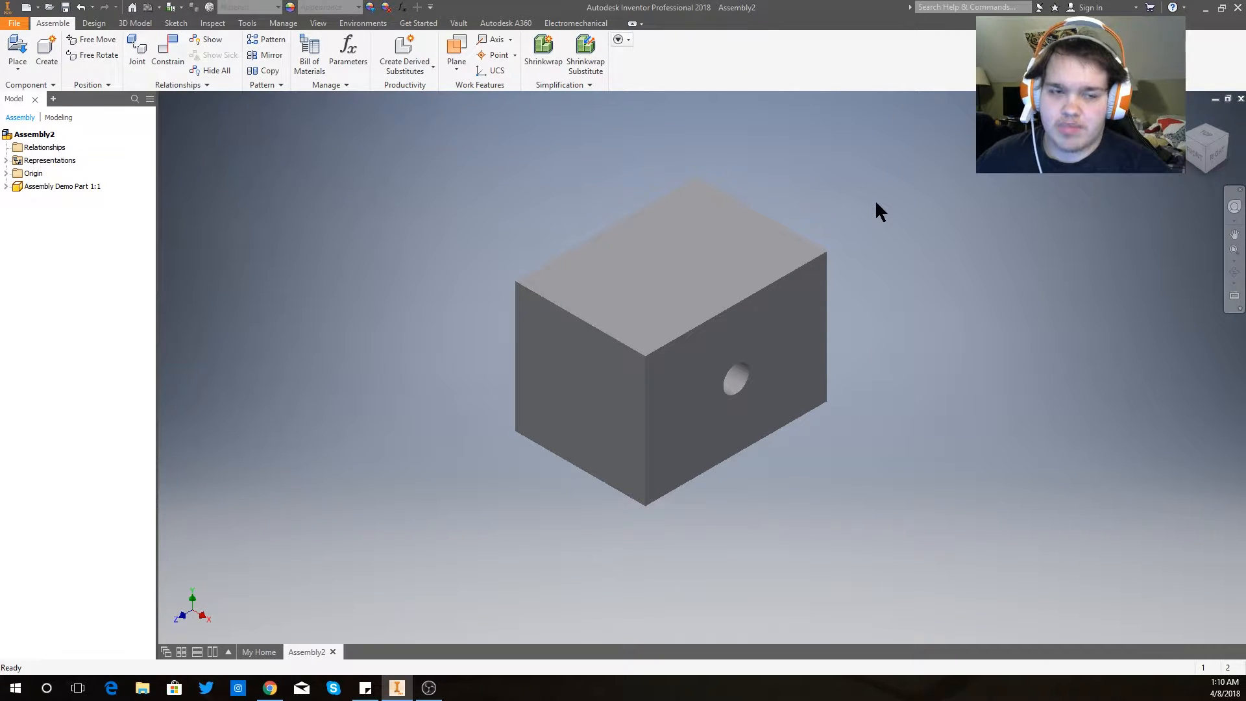
# Ground the Assembly Demo Part 1 block and test that it stays fixed in the assembly
pyautogui.click(694, 256)
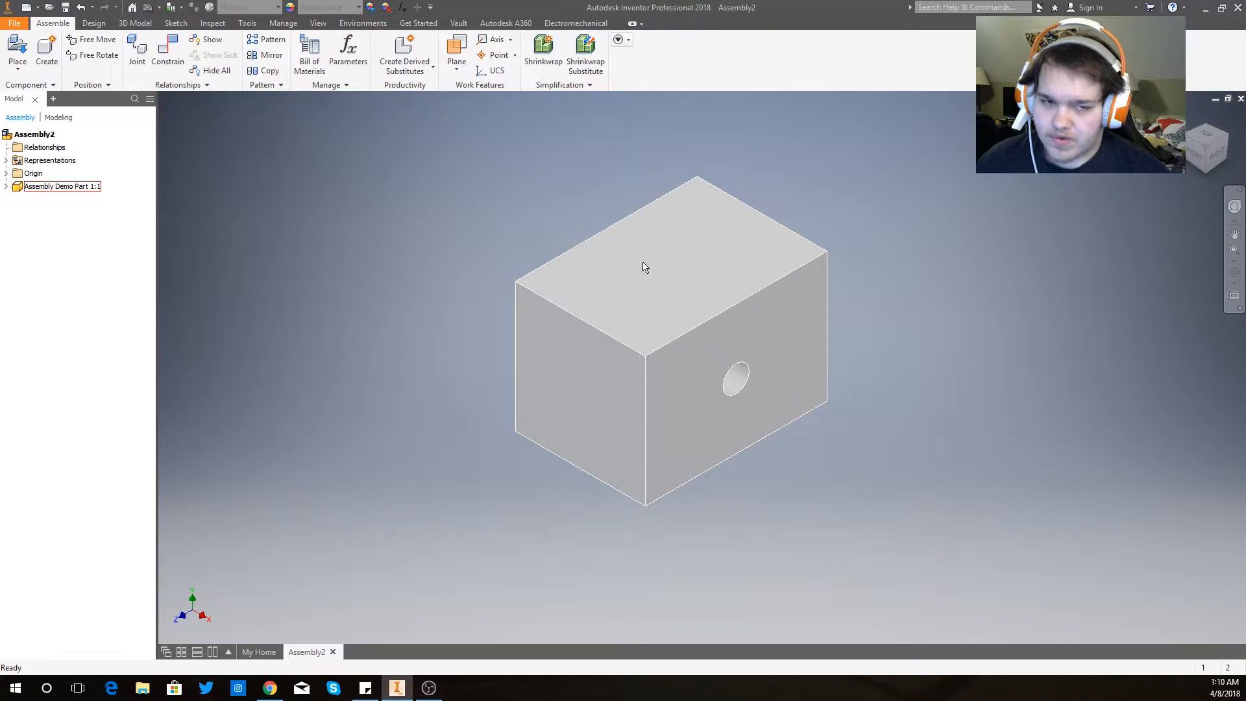
pyautogui.rightClick(603, 270)
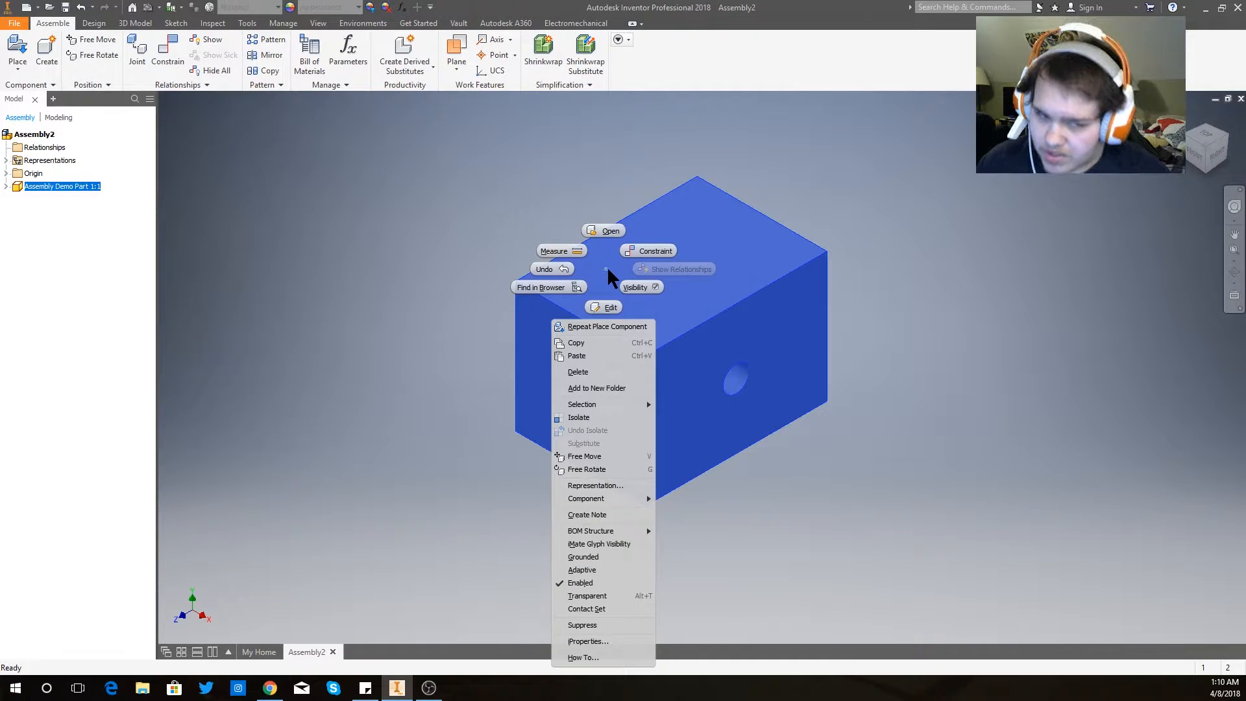
pyautogui.click(594, 558)
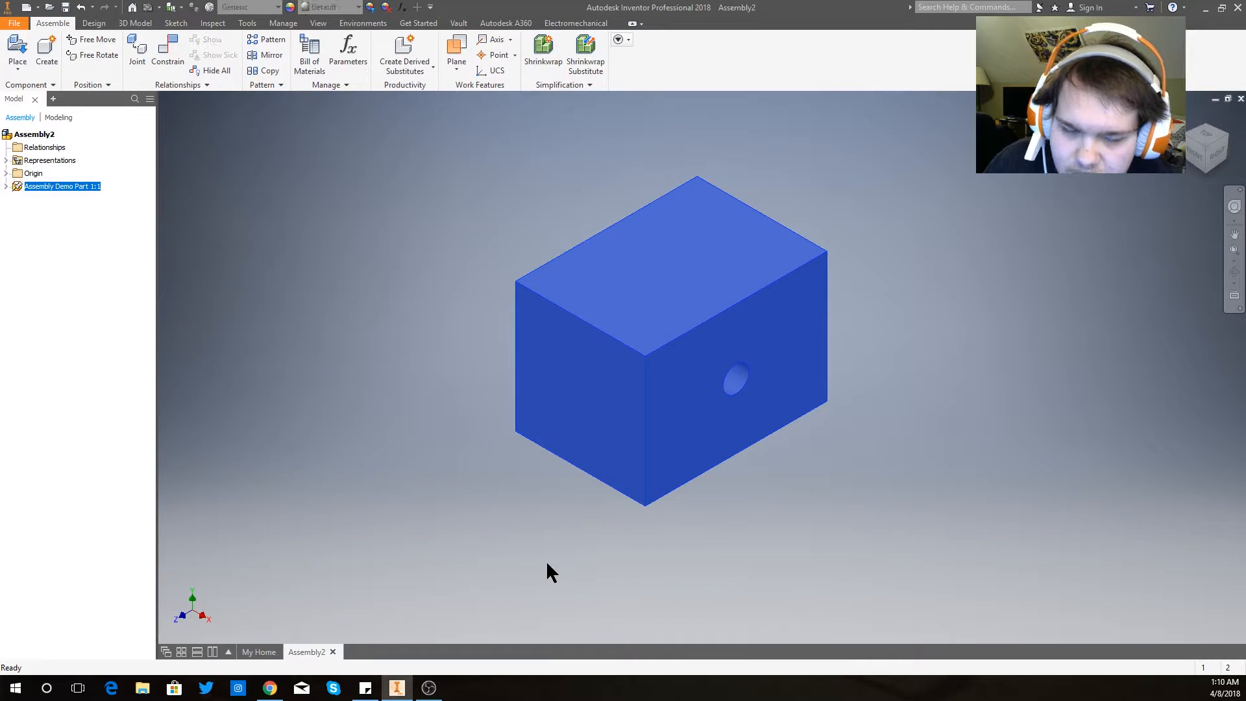
pyautogui.click(669, 397)
pyautogui.moveTo(663, 394); pyautogui.dragTo(648, 456)
pyautogui.click(841, 504)
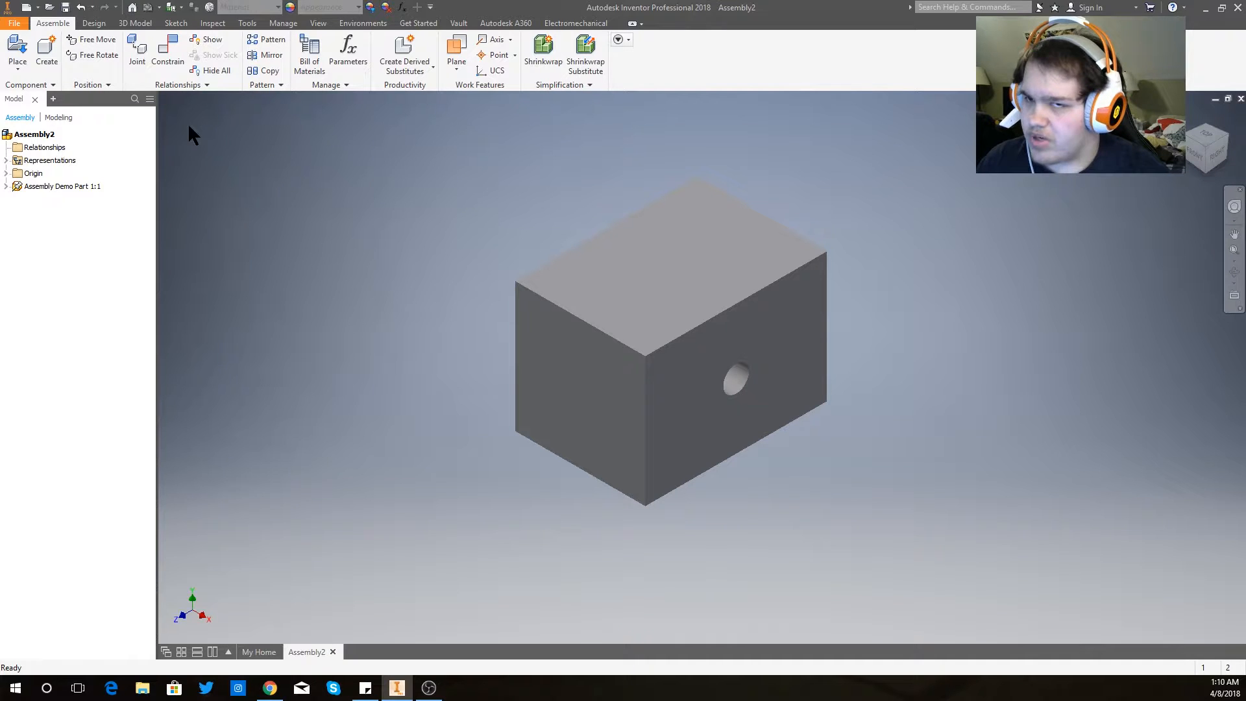
# Place one instance of Assembly Demo Part 2 and move it behind the grounded block, clear of it
pyautogui.click(14, 49)
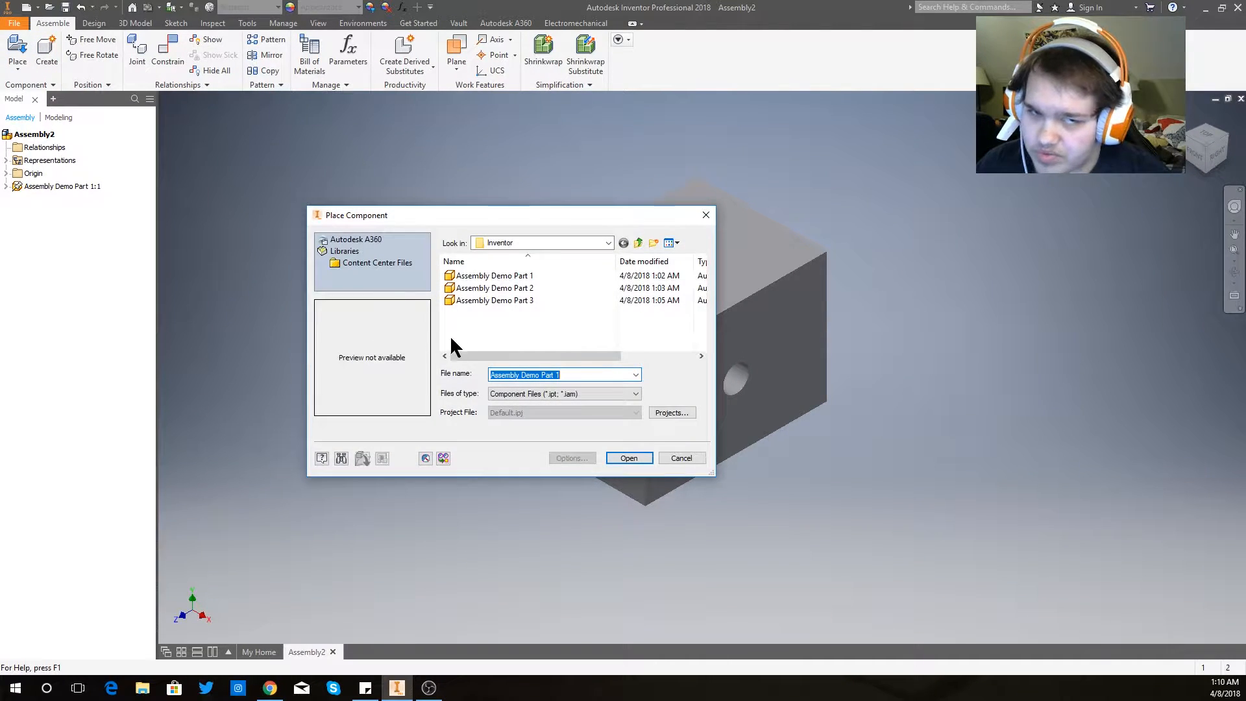
pyautogui.doubleClick(503, 287)
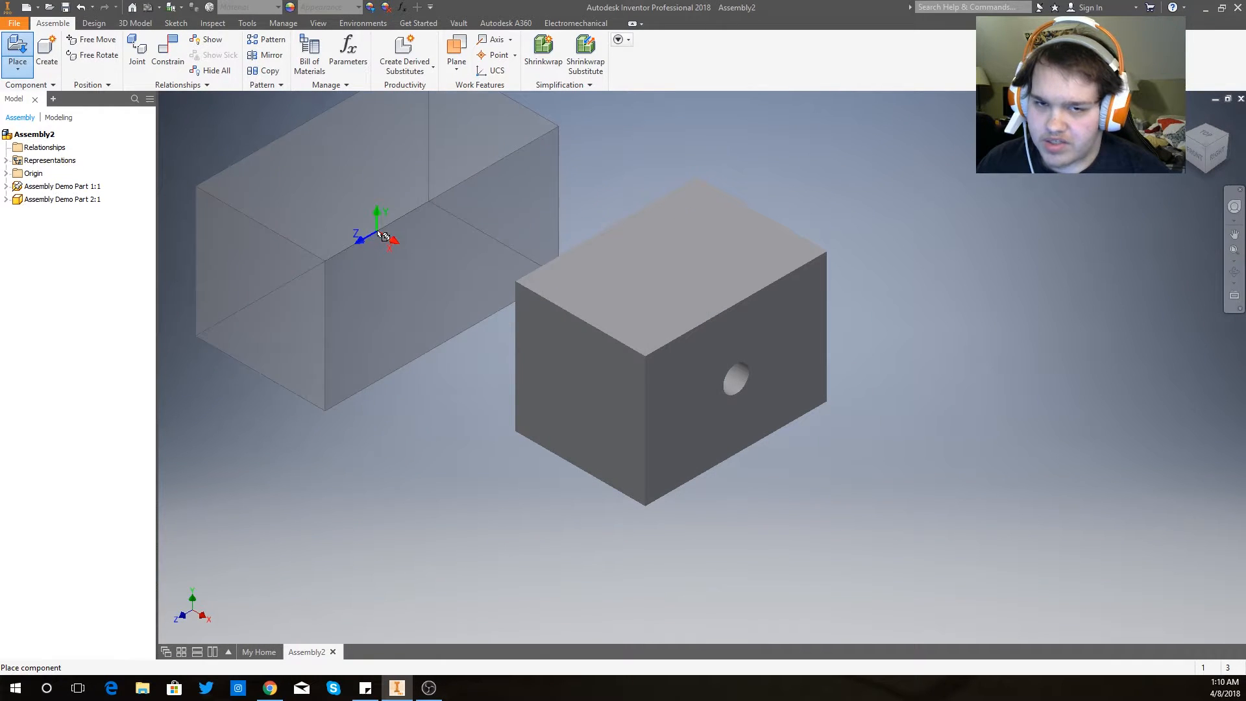
pyautogui.click(381, 235)
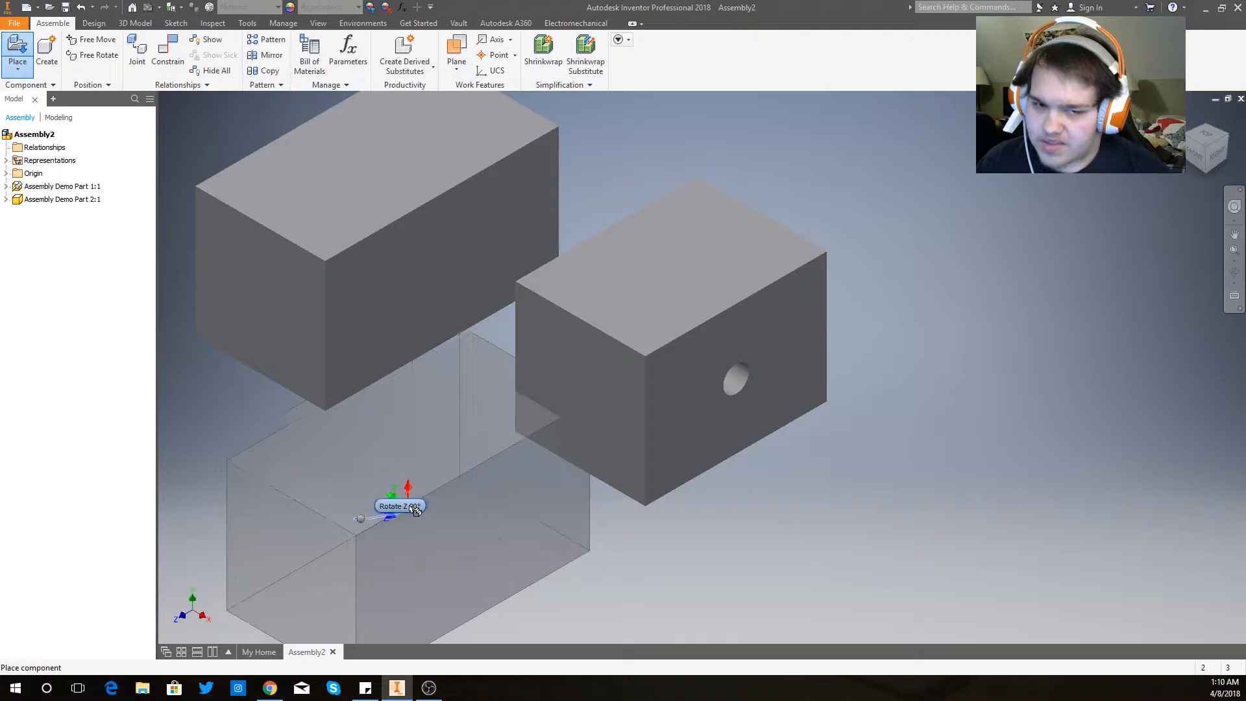
pyautogui.rightClick(351, 497)
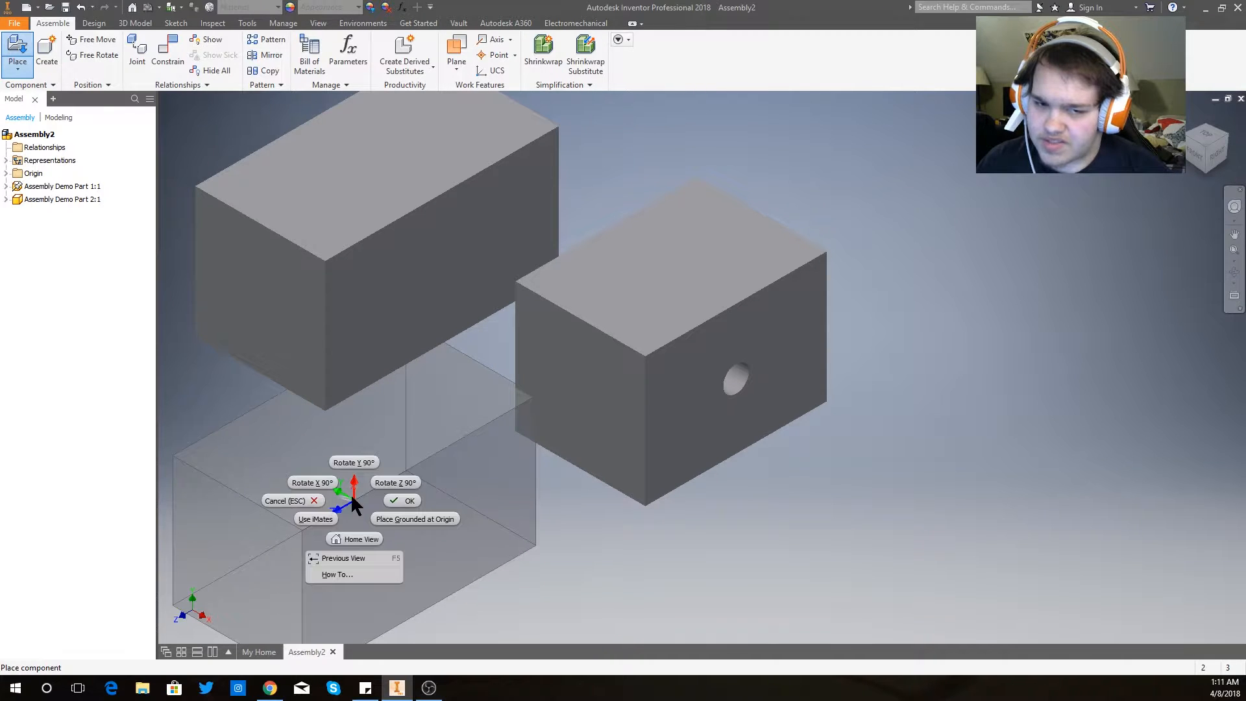
pyautogui.click(397, 499)
pyautogui.scroll(-3, 394, 495)
pyautogui.scroll(1, 462, 462)
pyautogui.moveTo(448, 353); pyautogui.dragTo(902, 293)
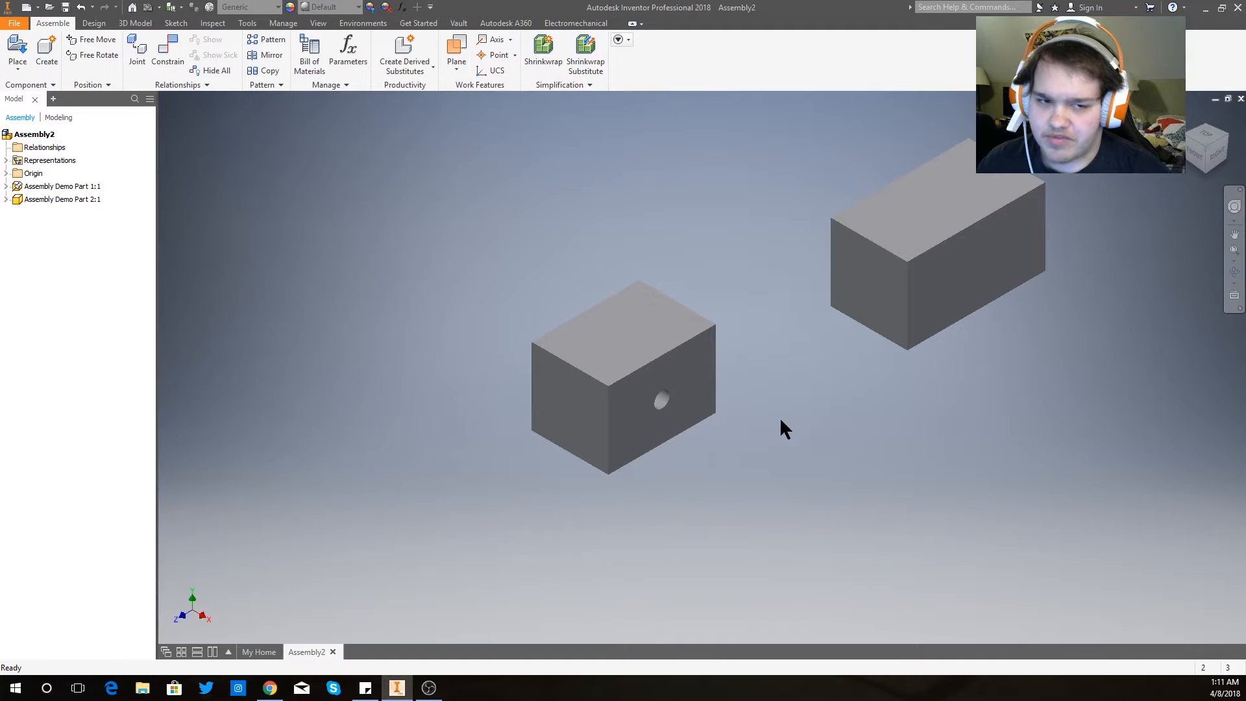
# Place one instance of the Assembly Demo Part 3 pin above the grounded block
pyautogui.click(19, 51)
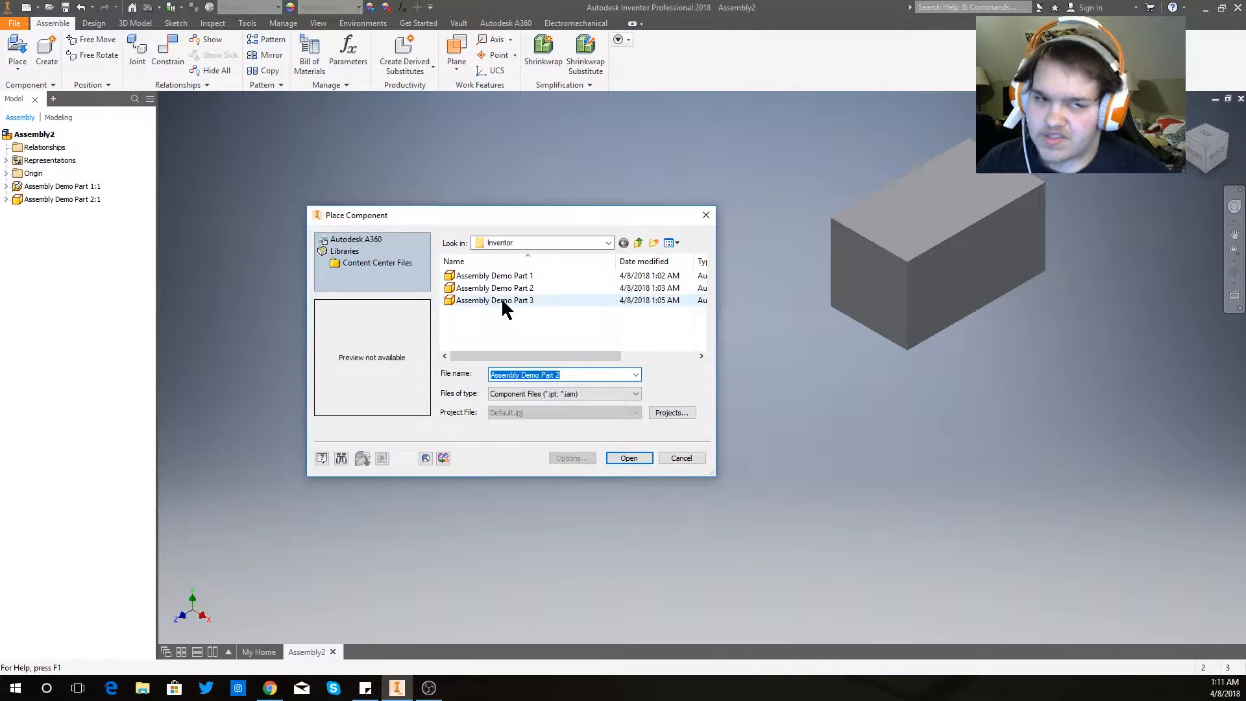
pyautogui.click(501, 299)
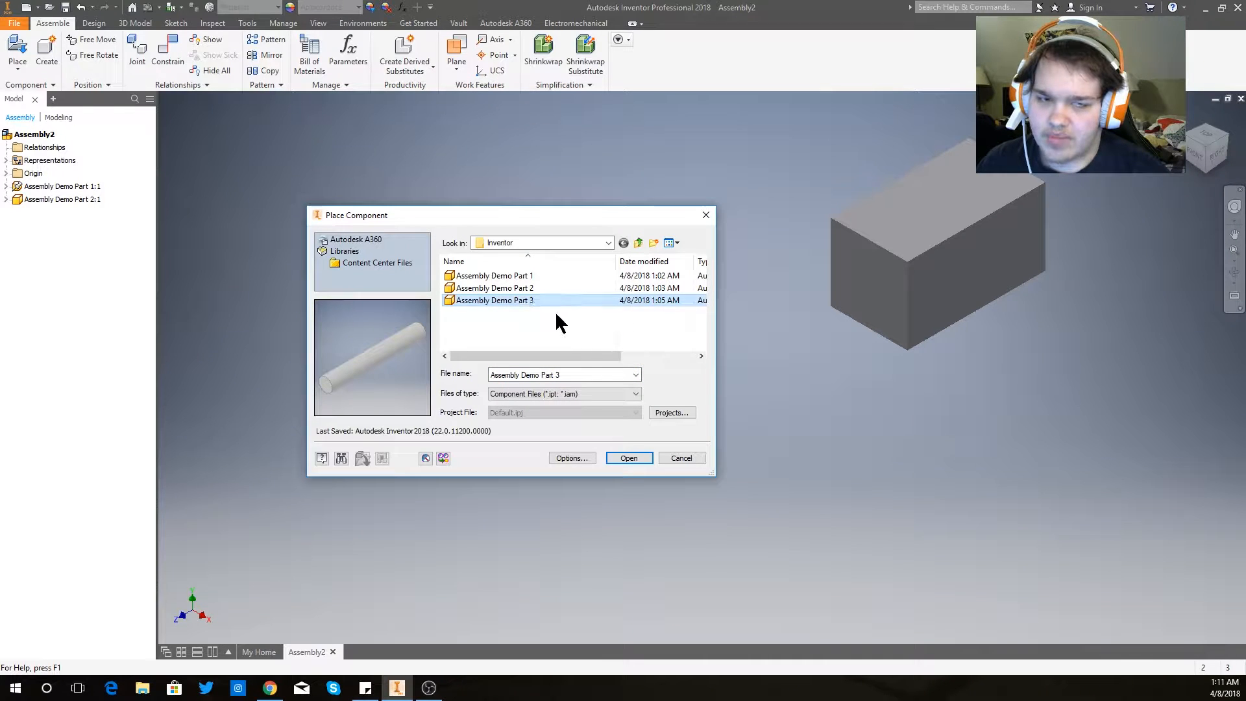
pyautogui.click(631, 459)
pyautogui.click(573, 176)
pyautogui.rightClick(399, 239)
pyautogui.click(448, 239)
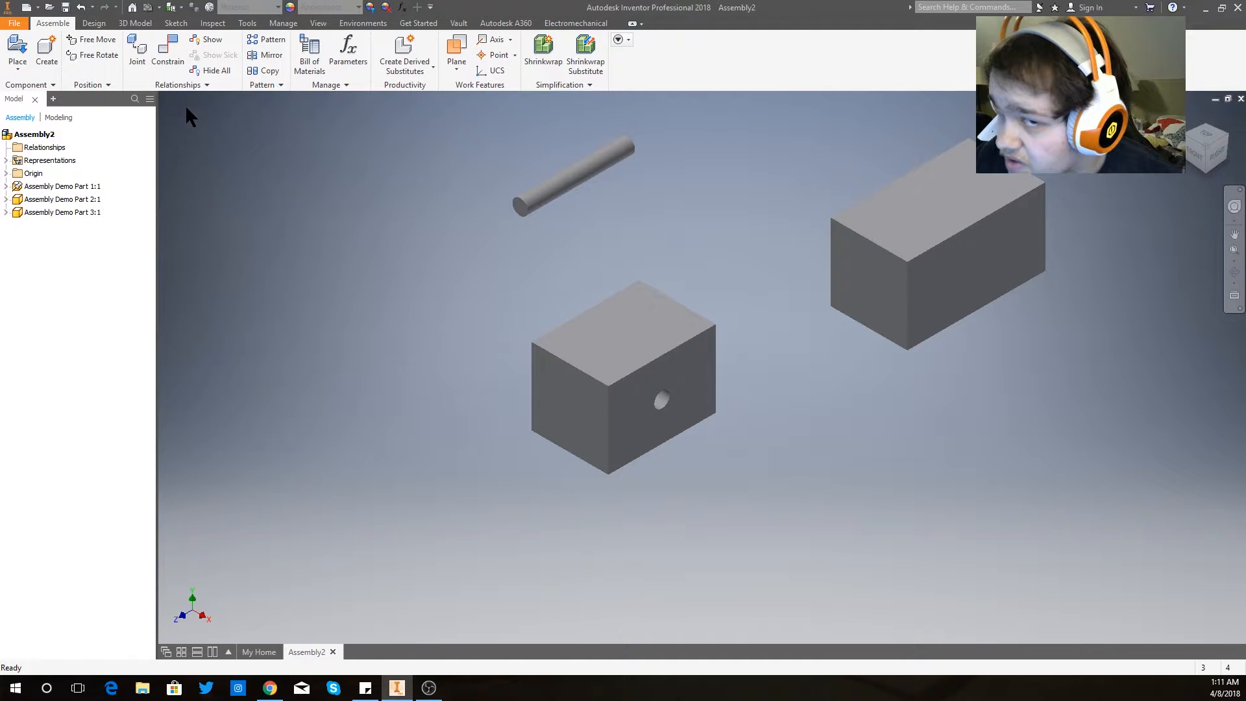
# Mate the near end face of Assembly Demo Part 2 to the grounded block's far end face with a 0.000 in offset
pyautogui.click(170, 60)
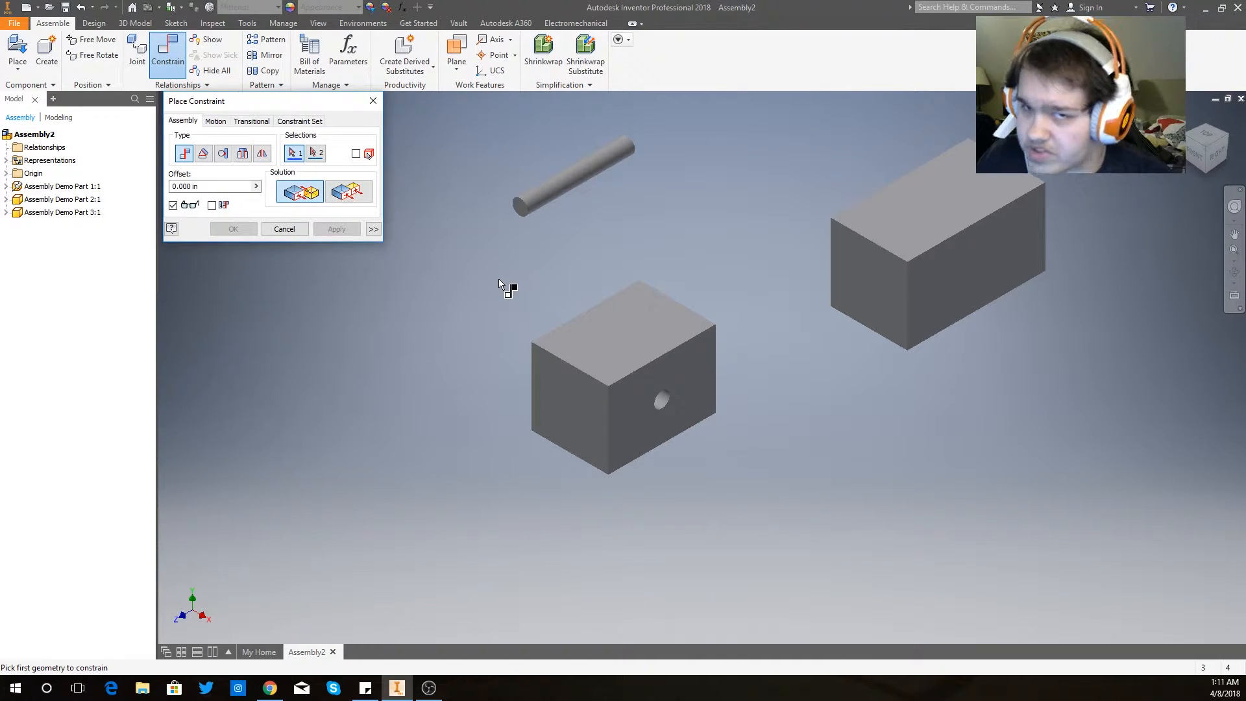
pyautogui.scroll(2, 652, 260)
pyautogui.moveTo(655, 255); pyautogui.dragTo(635, 180, button='middle')
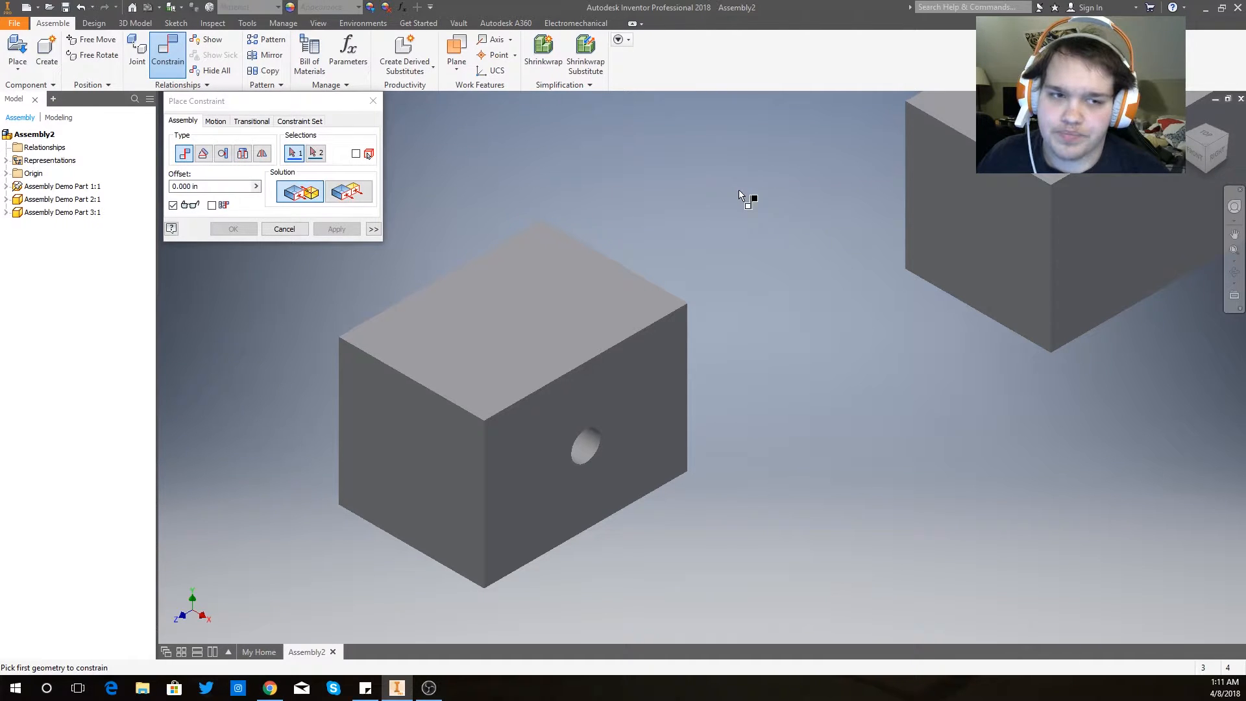
pyautogui.click(954, 195)
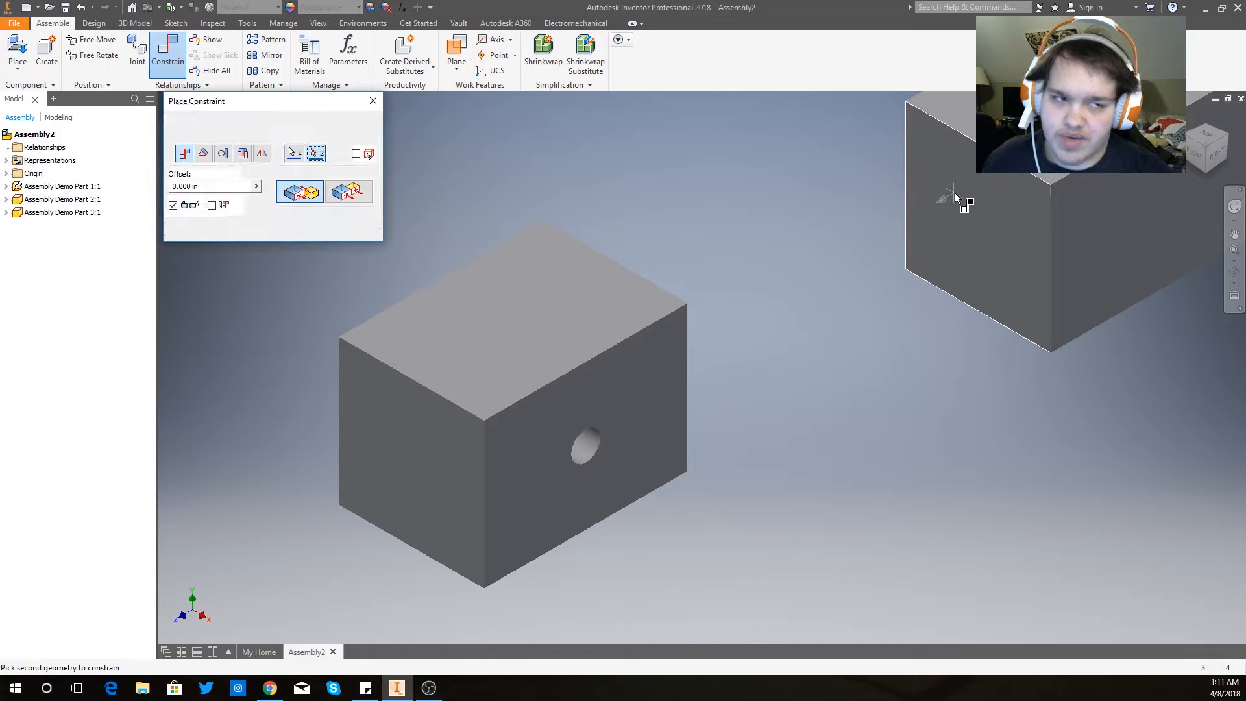
pyautogui.keyDown('shift'); pyautogui.moveTo(809, 222); pyautogui.dragTo(839, 269, button='middle'); pyautogui.keyUp('shift')
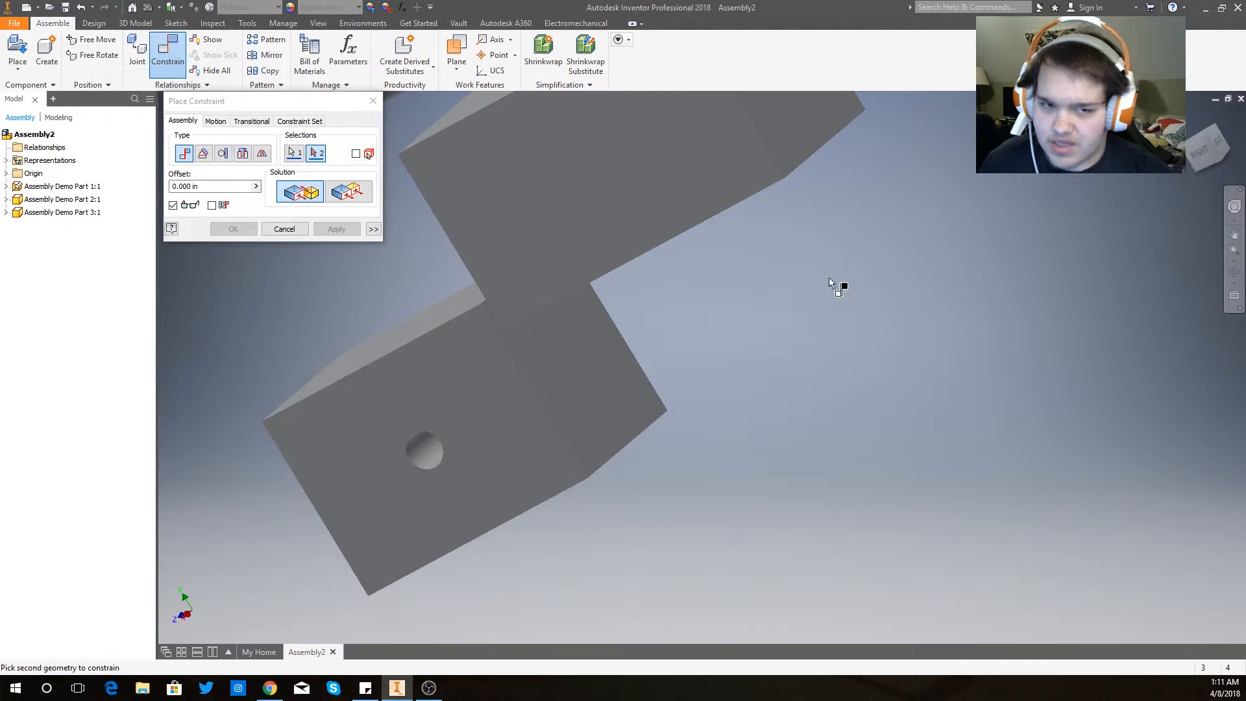
pyautogui.click(578, 360)
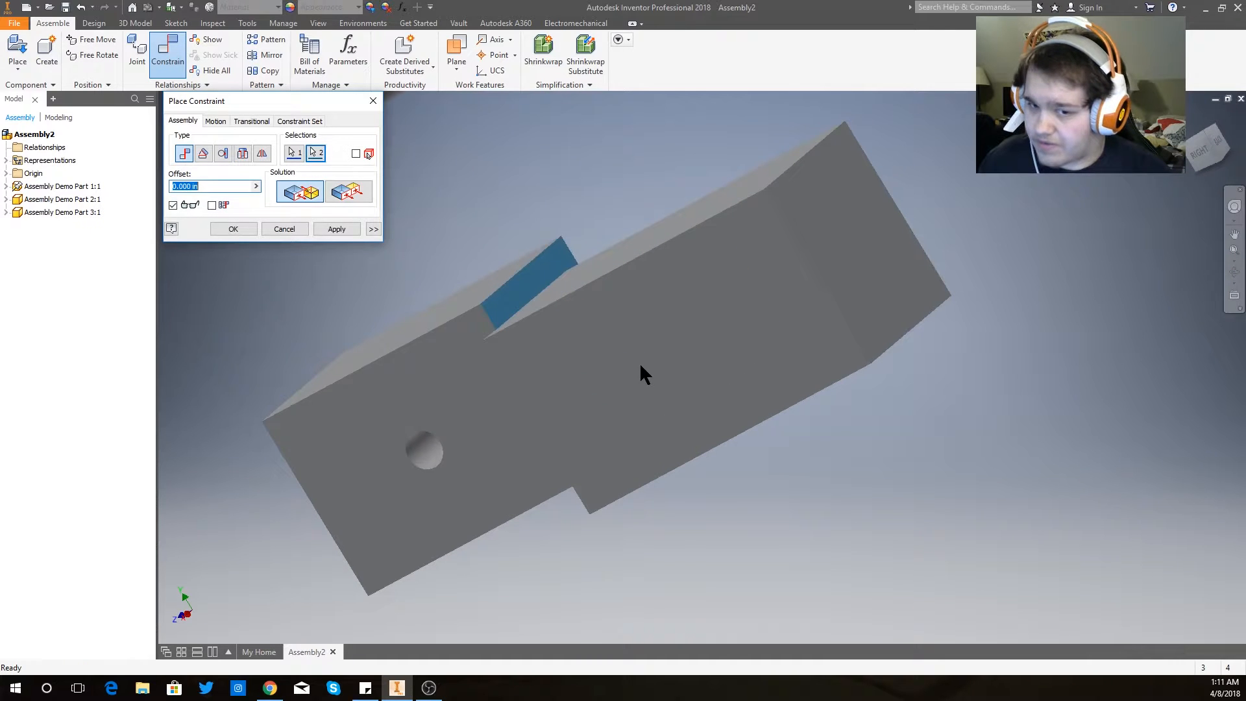
pyautogui.keyDown('shift'); pyautogui.moveTo(548, 184); pyautogui.dragTo(556, 151, button='middle'); pyautogui.keyUp('shift')
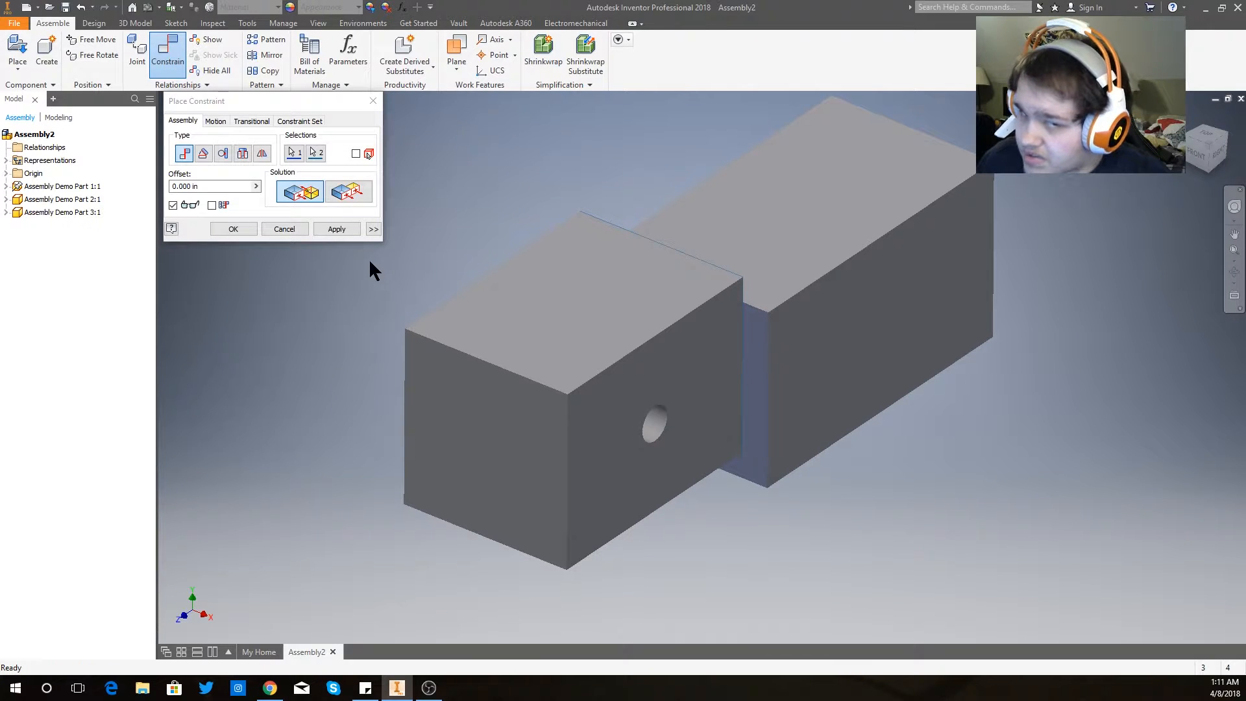
pyautogui.click(349, 229)
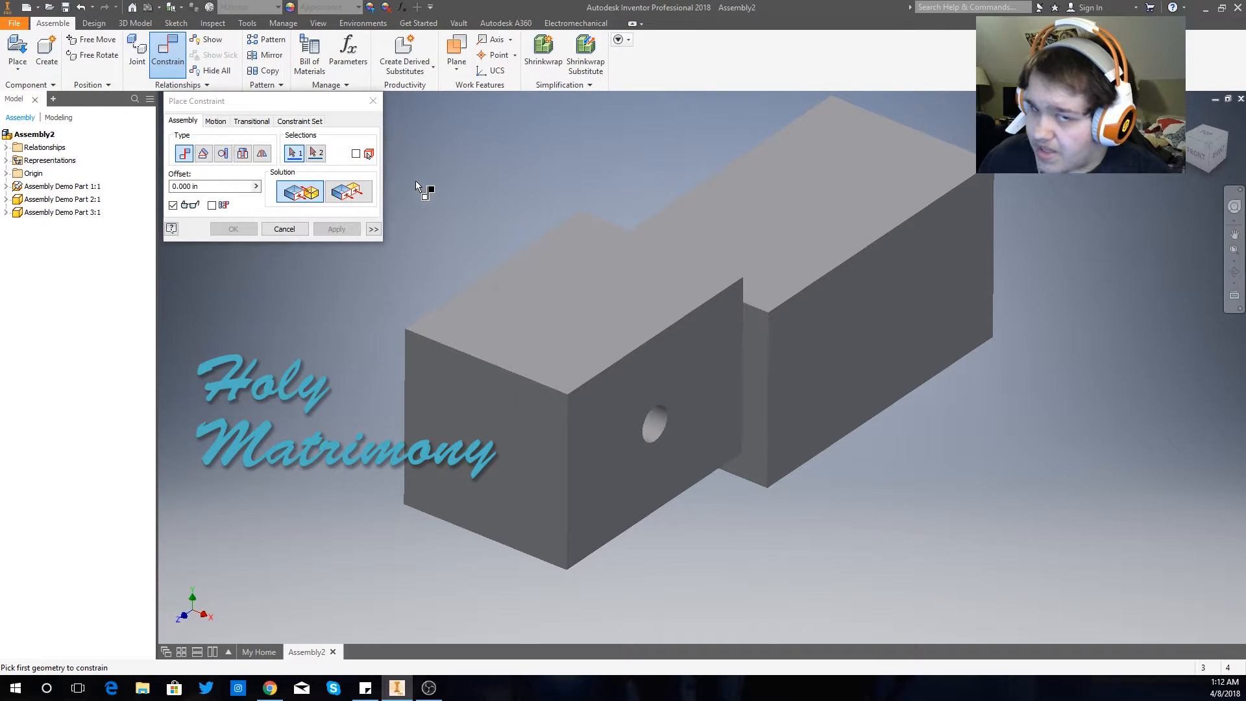
# Apply a flush constraint between the top faces of Assembly Demo Part 2 and the grounded block with a 0.000 in offset
pyautogui.click(353, 193)
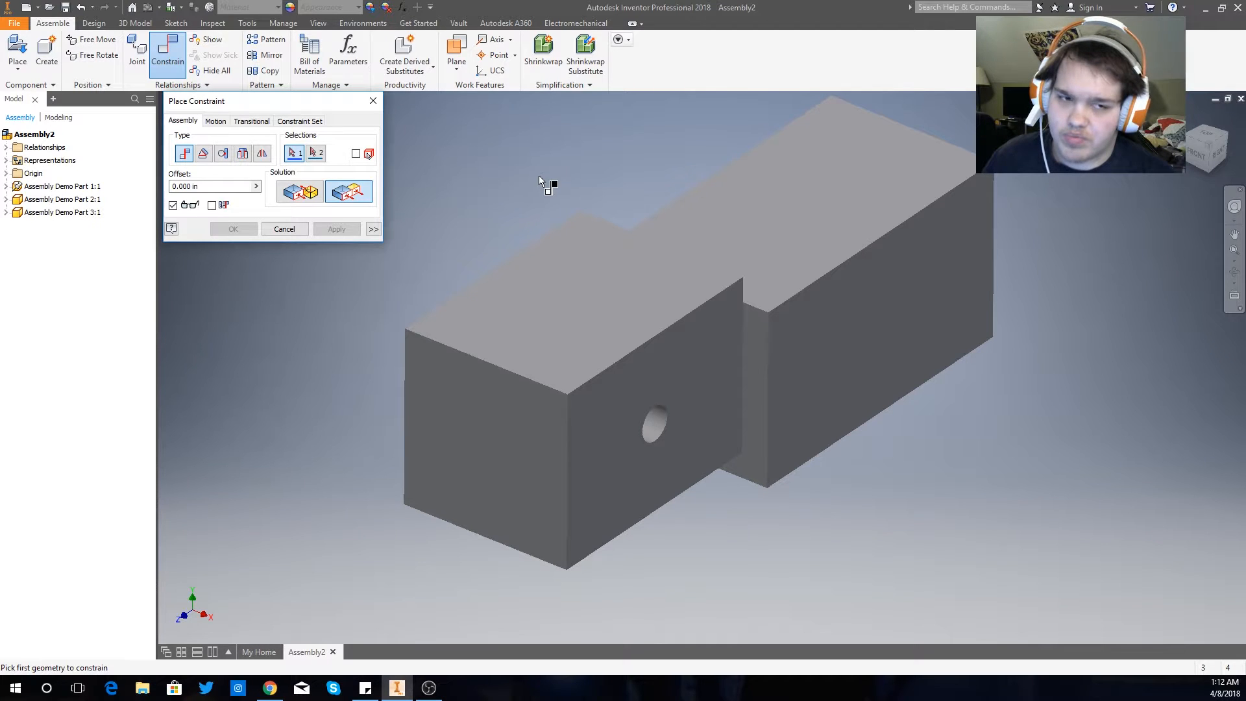
pyautogui.click(772, 186)
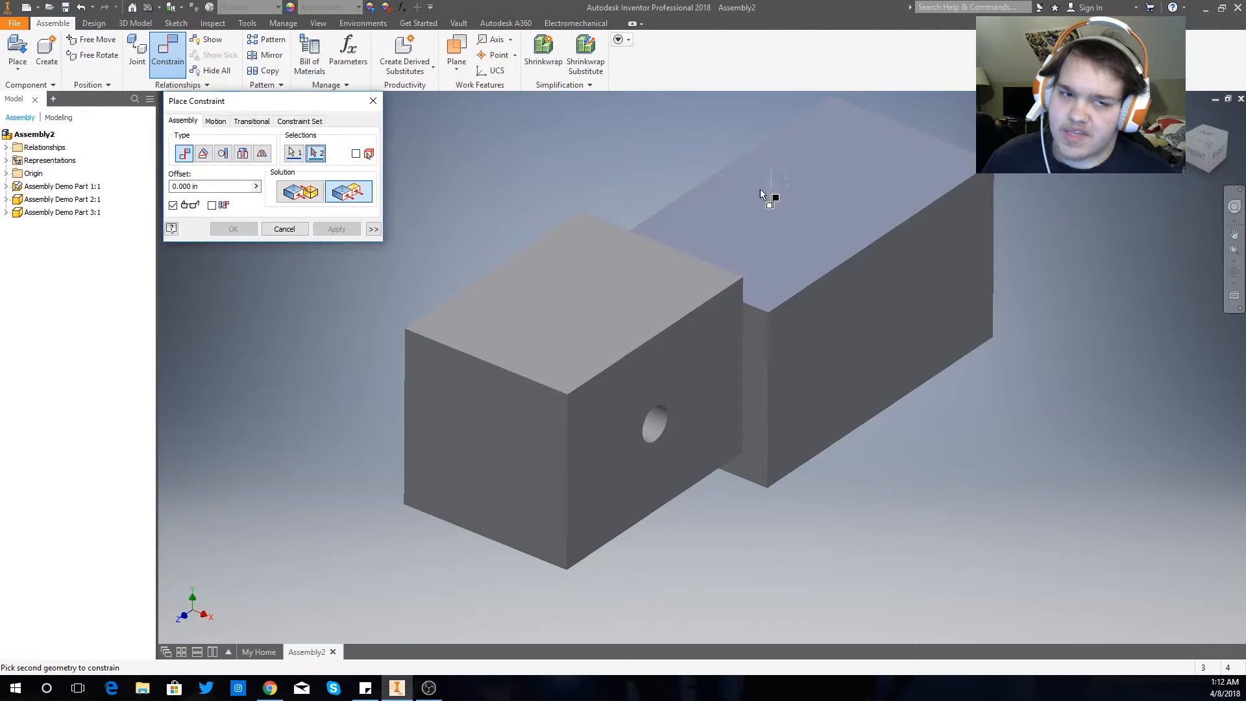
pyautogui.click(579, 277)
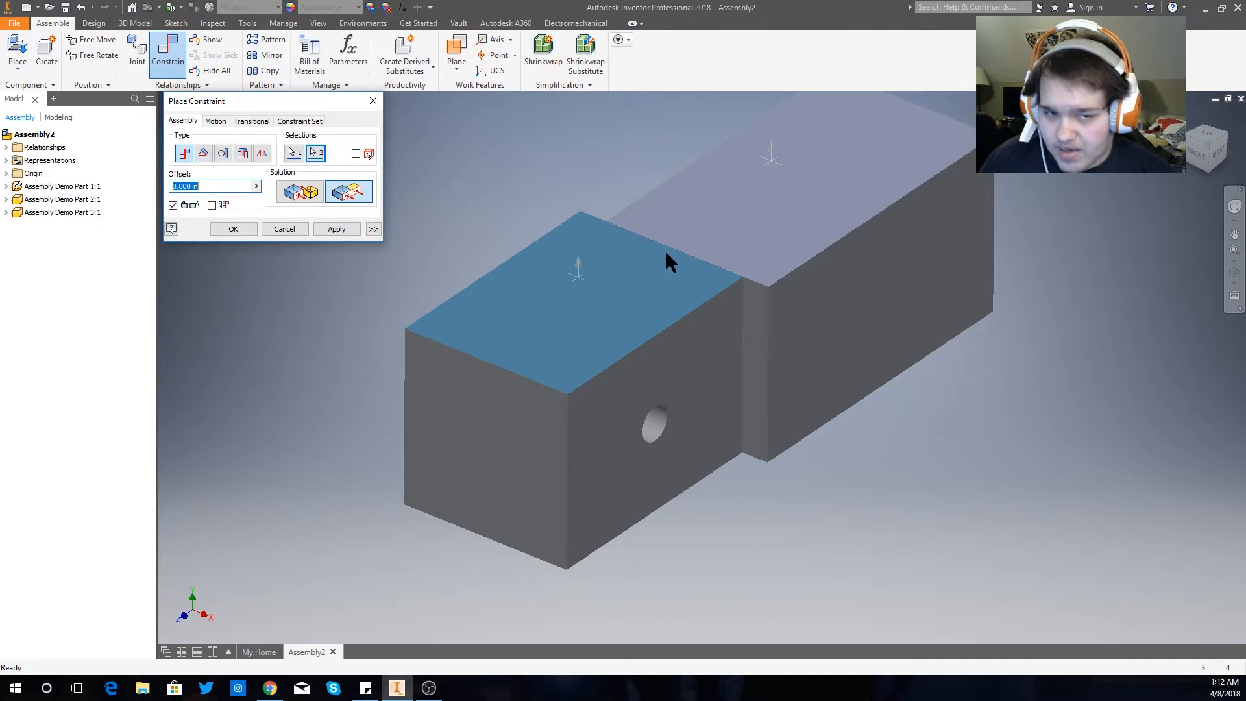
pyautogui.click(347, 227)
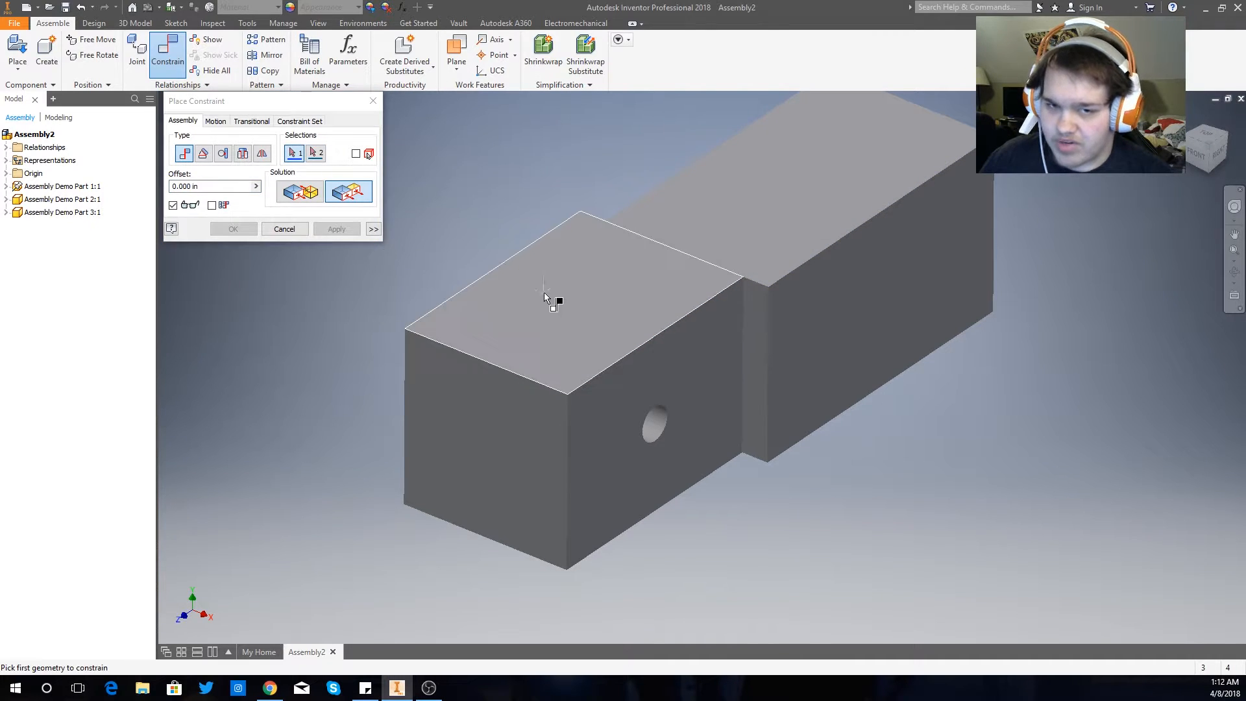
# Constrain the side face of Assembly Demo Part 2 flush with the grounded block's holed side face at 0.000 in offset, then test its movement
pyautogui.click(838, 347)
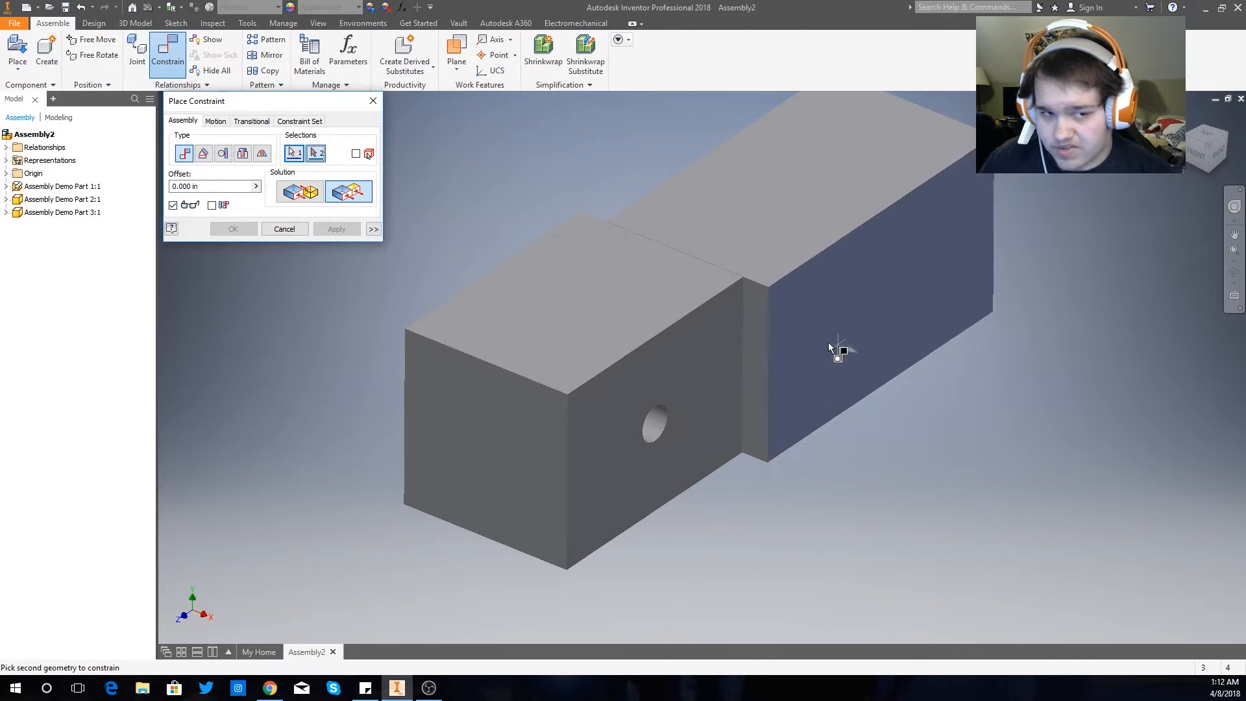
pyautogui.click(678, 348)
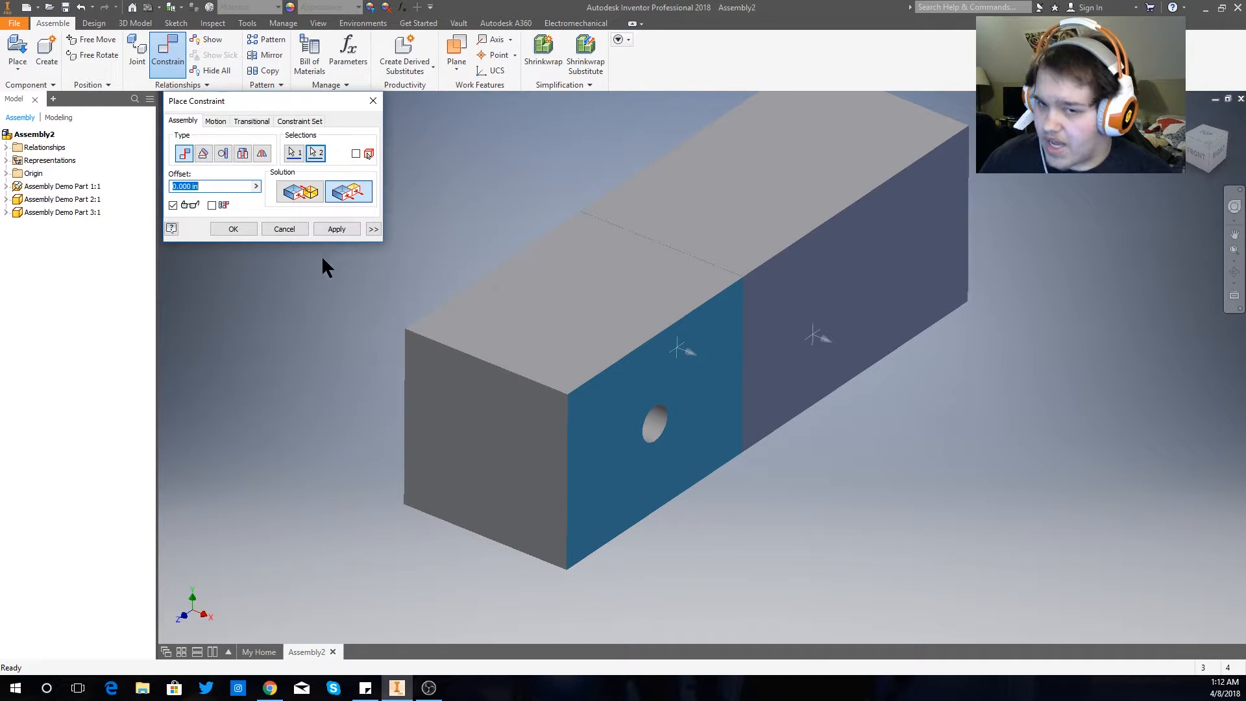
pyautogui.click(334, 228)
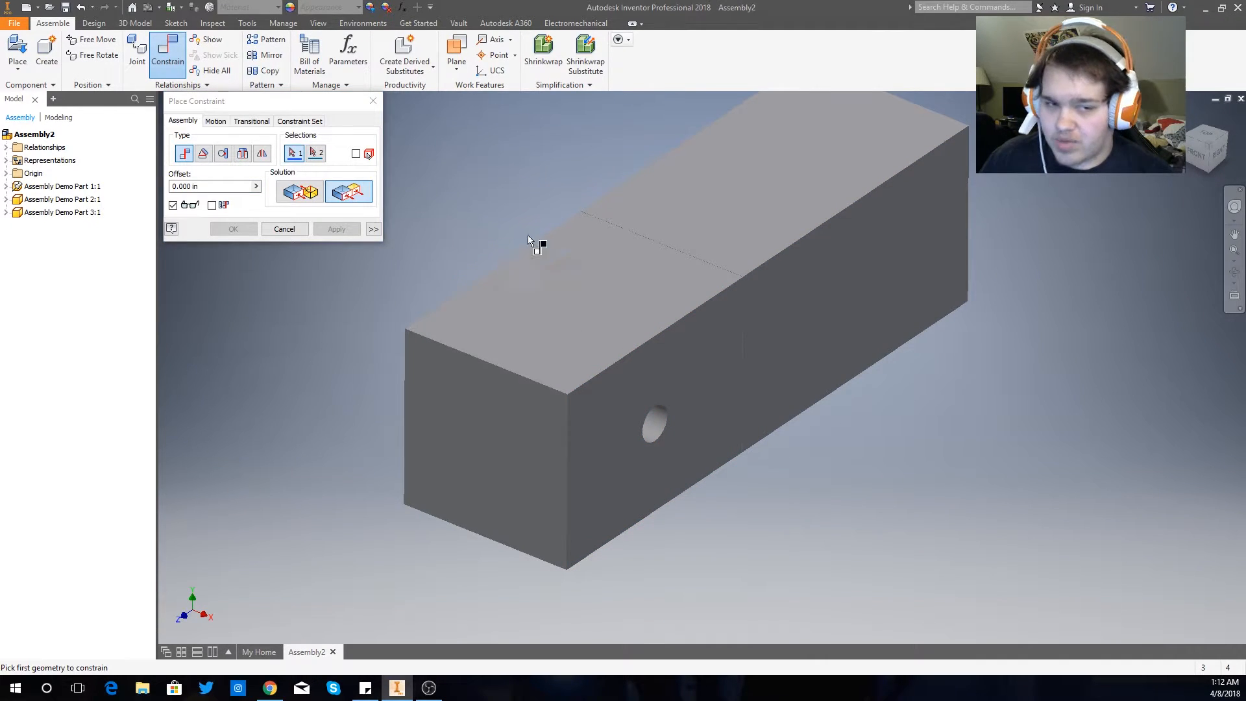
pyautogui.click(368, 104)
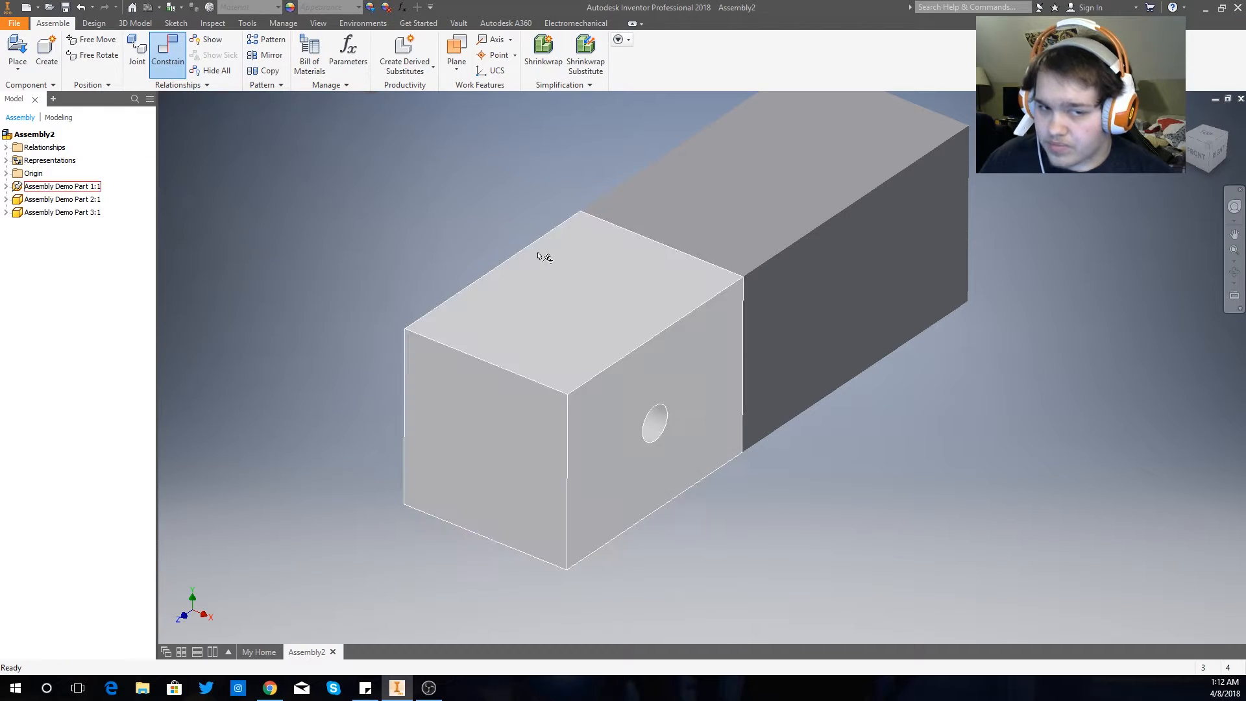
pyautogui.click(567, 296)
pyautogui.click(717, 228)
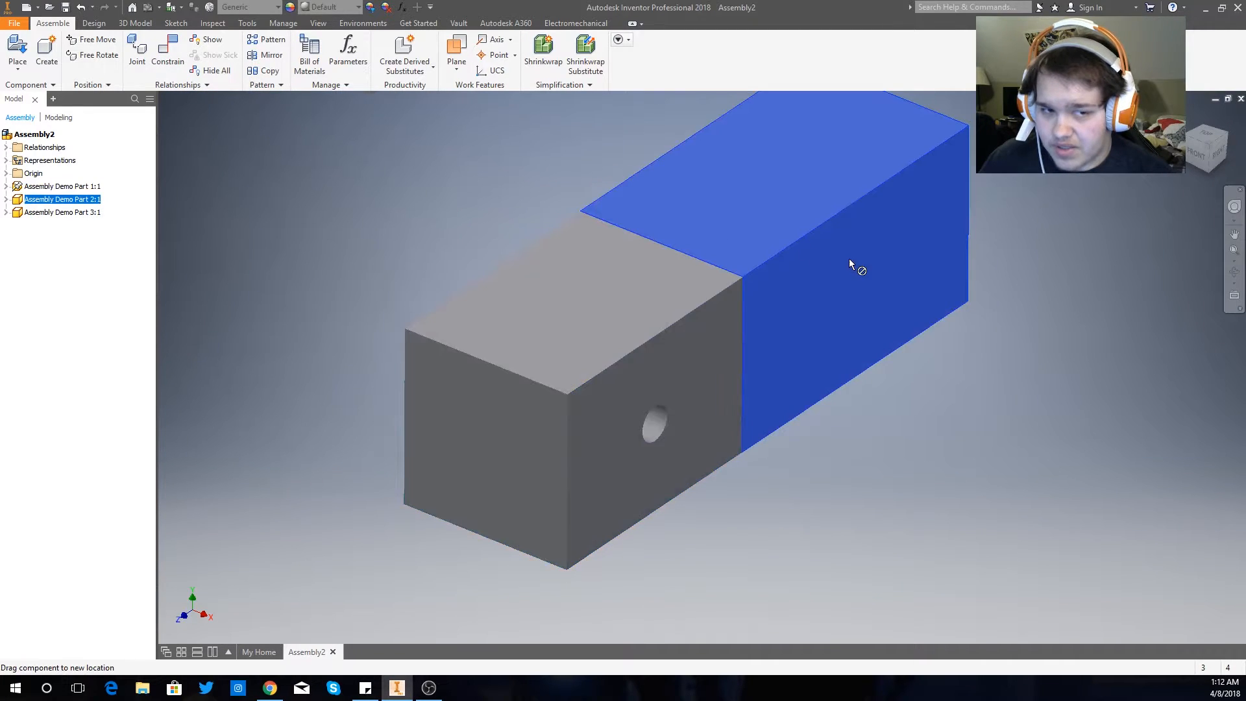
# Try to move Assembly Demo Part 2 to check whether its constraints hold it in place
pyautogui.click(617, 324)
pyautogui.moveTo(674, 186); pyautogui.dragTo(760, 196)
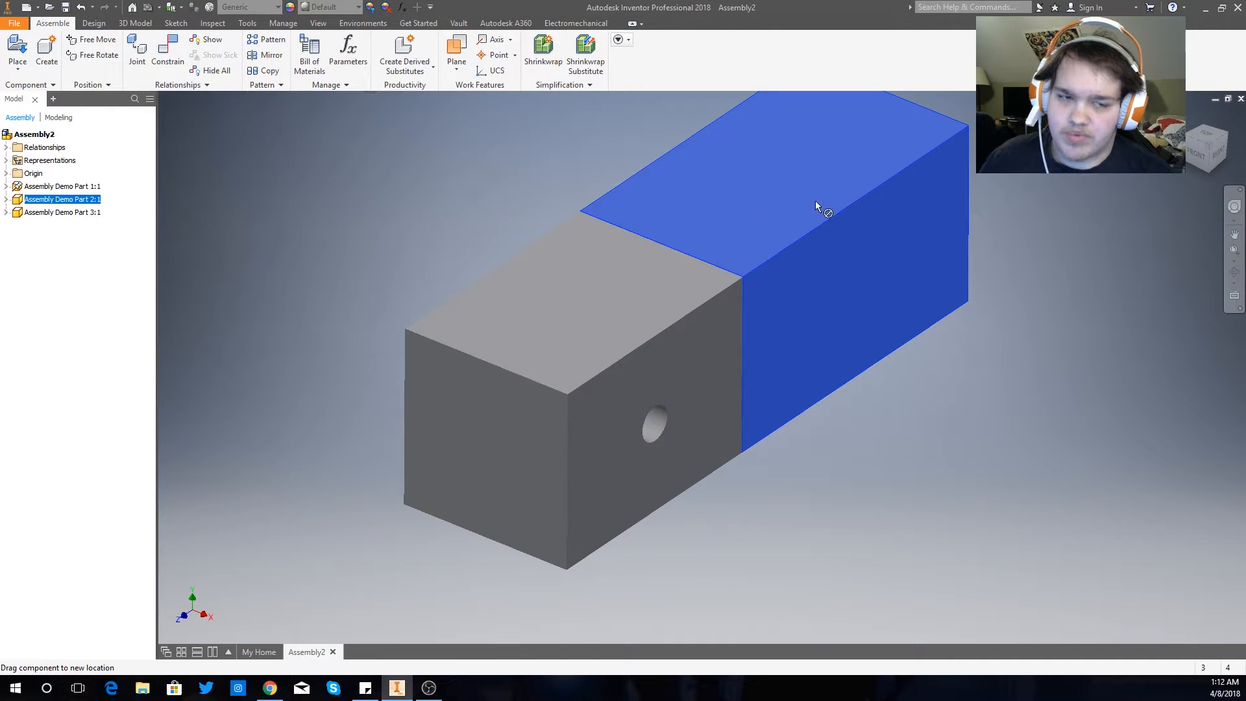
pyautogui.click(539, 192)
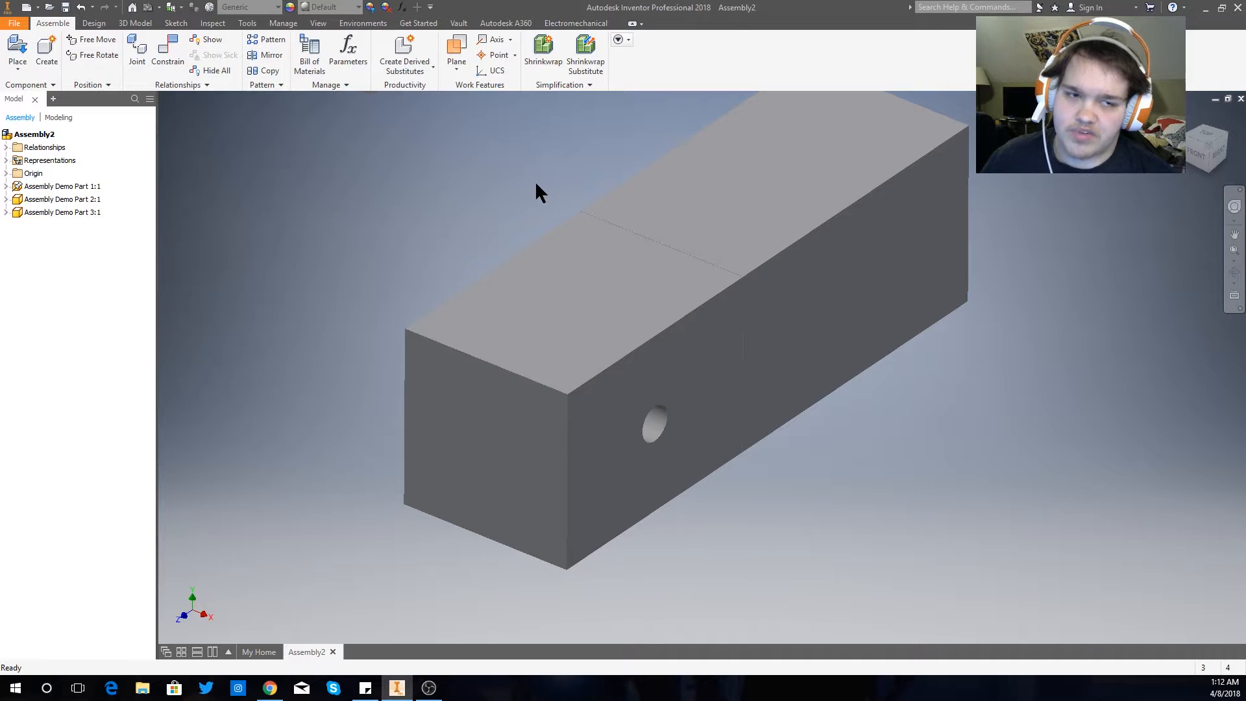
# Move the Assembly Demo Part 3 pin down into the open space beside the two joined blocks
pyautogui.moveTo(406, 188); pyautogui.dragTo(464, 266, button='middle')
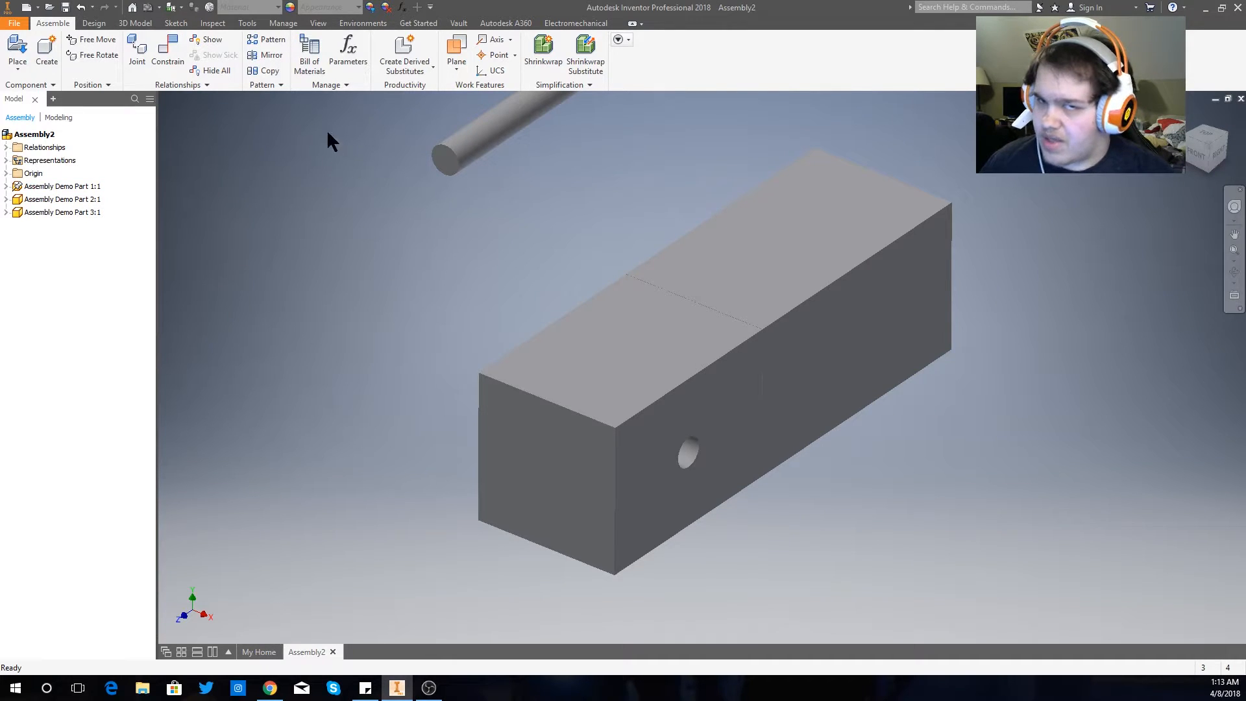
pyautogui.moveTo(474, 144); pyautogui.dragTo(417, 297)
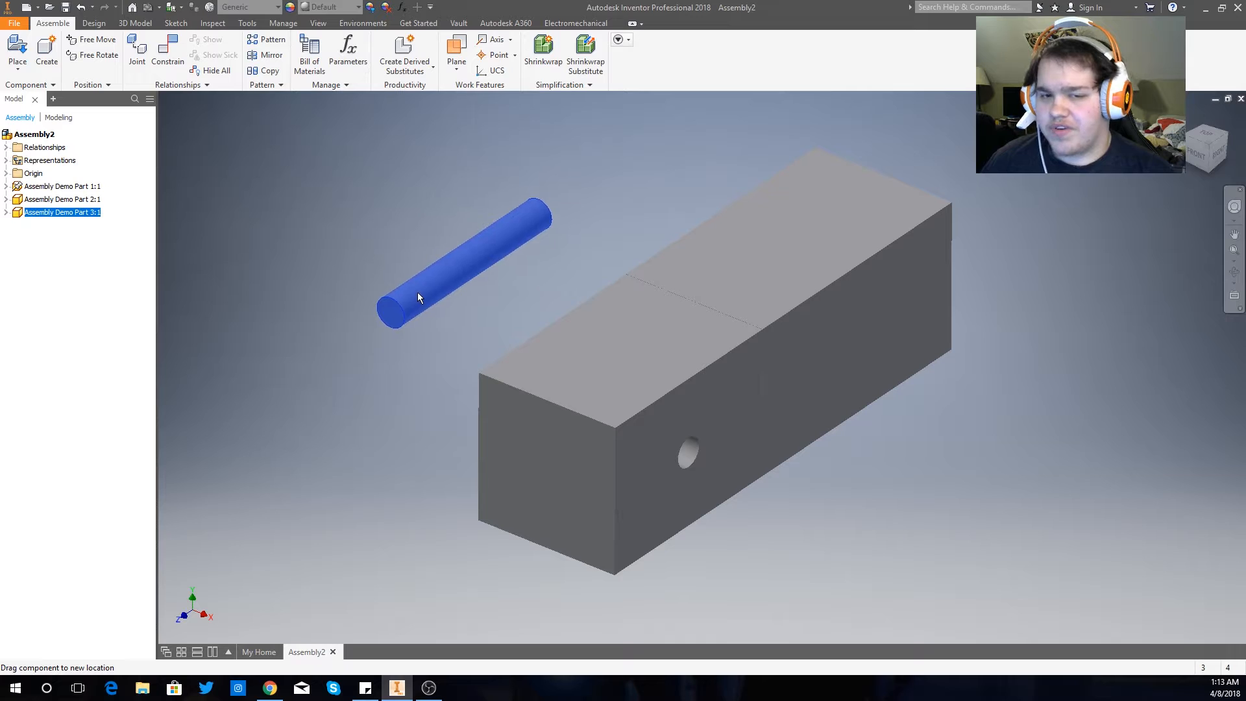
pyautogui.click(379, 211)
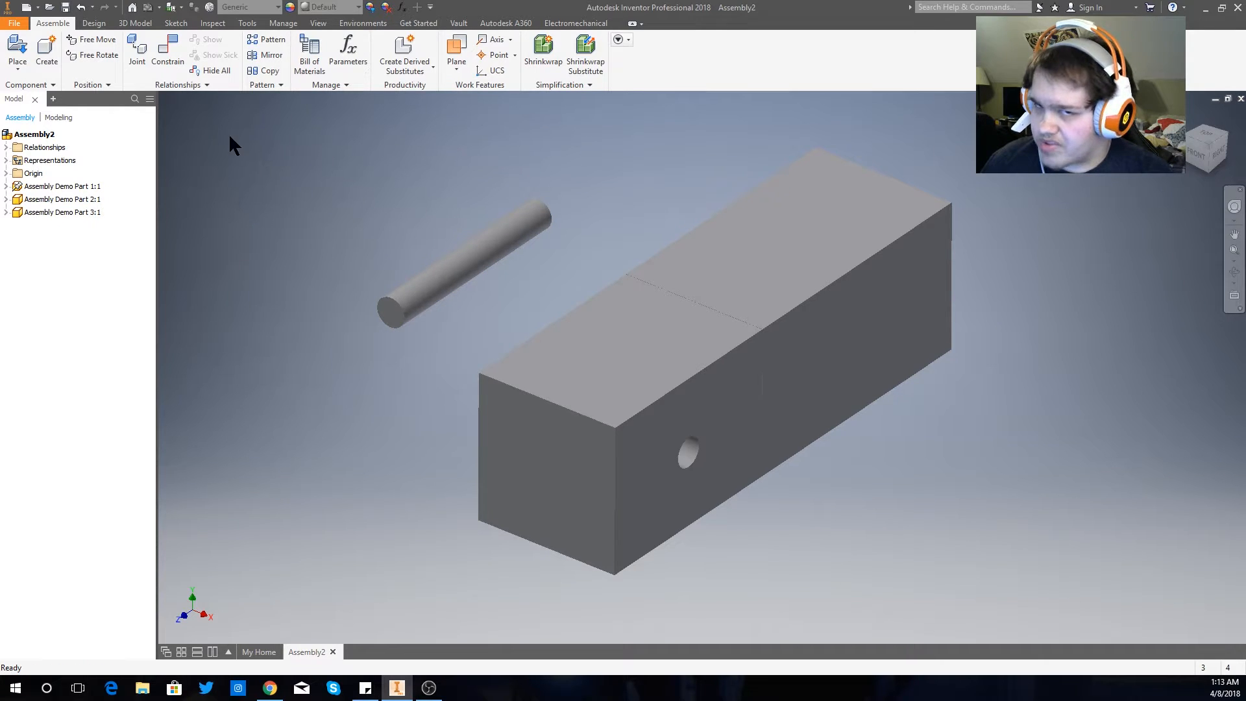
# Set up an Insert constraint between the pin's near end edge and the hole's edge on the grounded block's side face, with 0.000 in offset
pyautogui.click(167, 72)
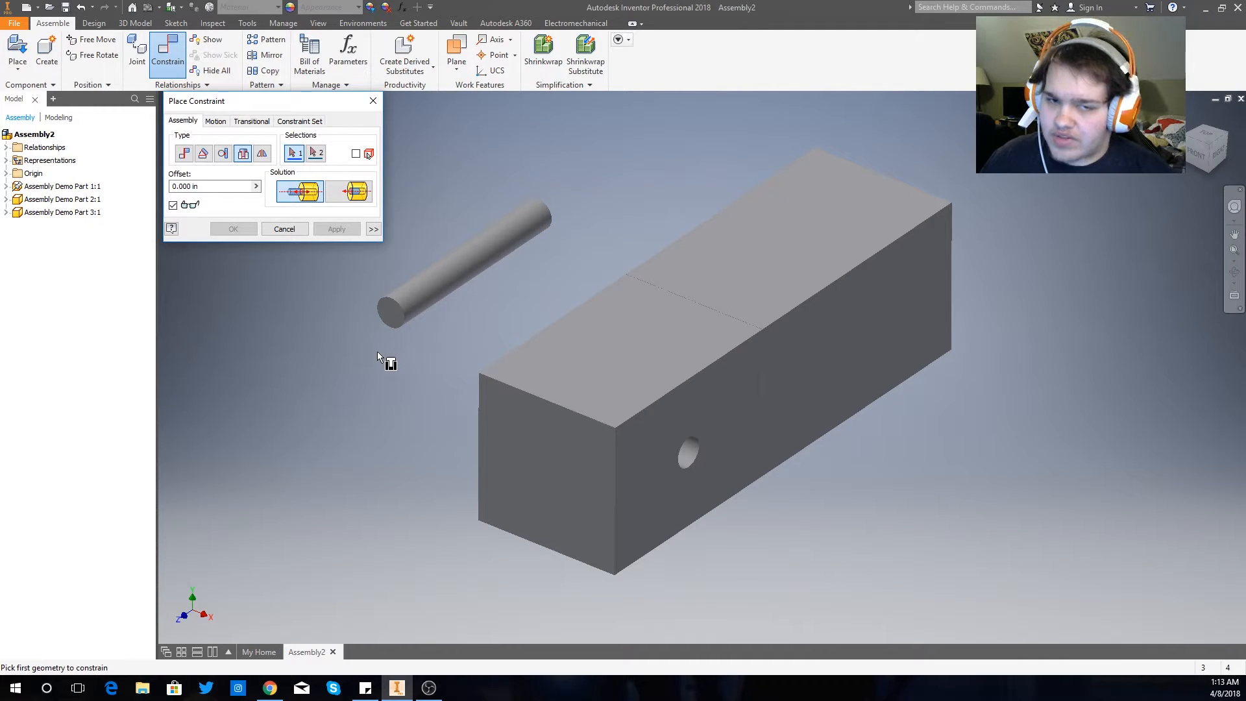
pyautogui.click(387, 314)
pyautogui.moveTo(437, 381); pyautogui.dragTo(395, 302, button='middle')
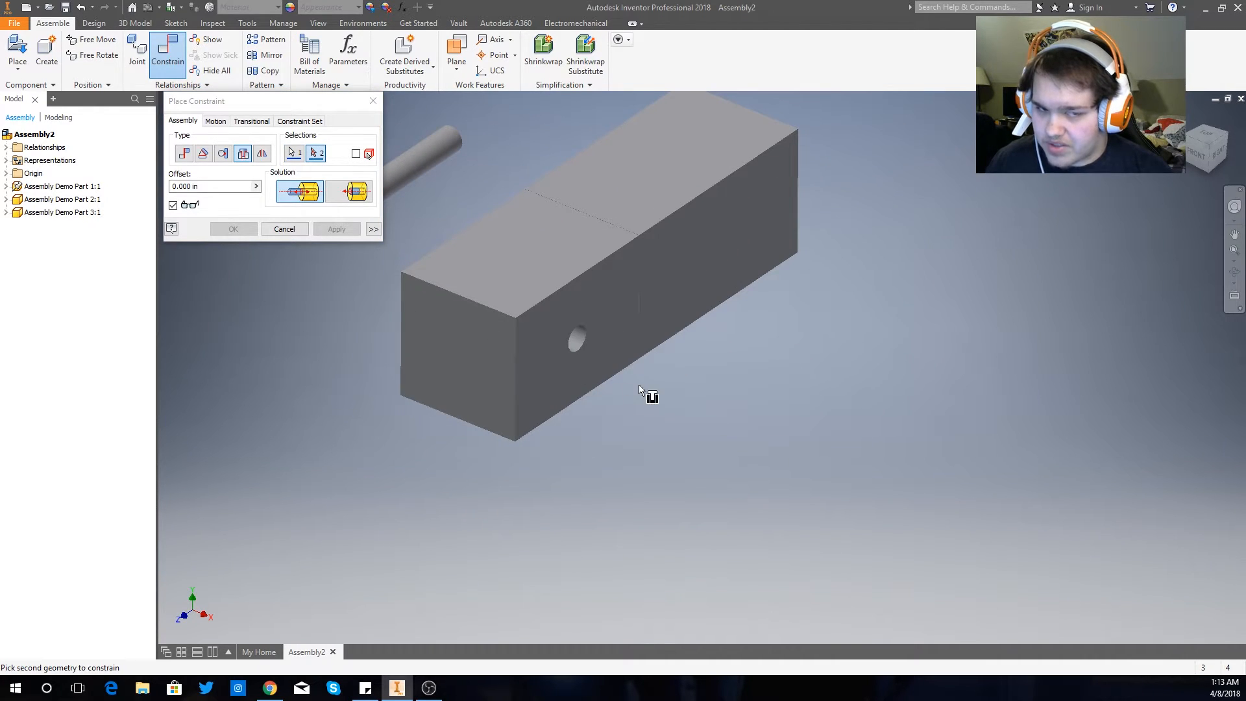
pyautogui.keyDown('shift'); pyautogui.moveTo(640, 411); pyautogui.dragTo(527, 447, button='middle'); pyautogui.keyUp('shift')
pyautogui.scroll(-8, 519, 441)
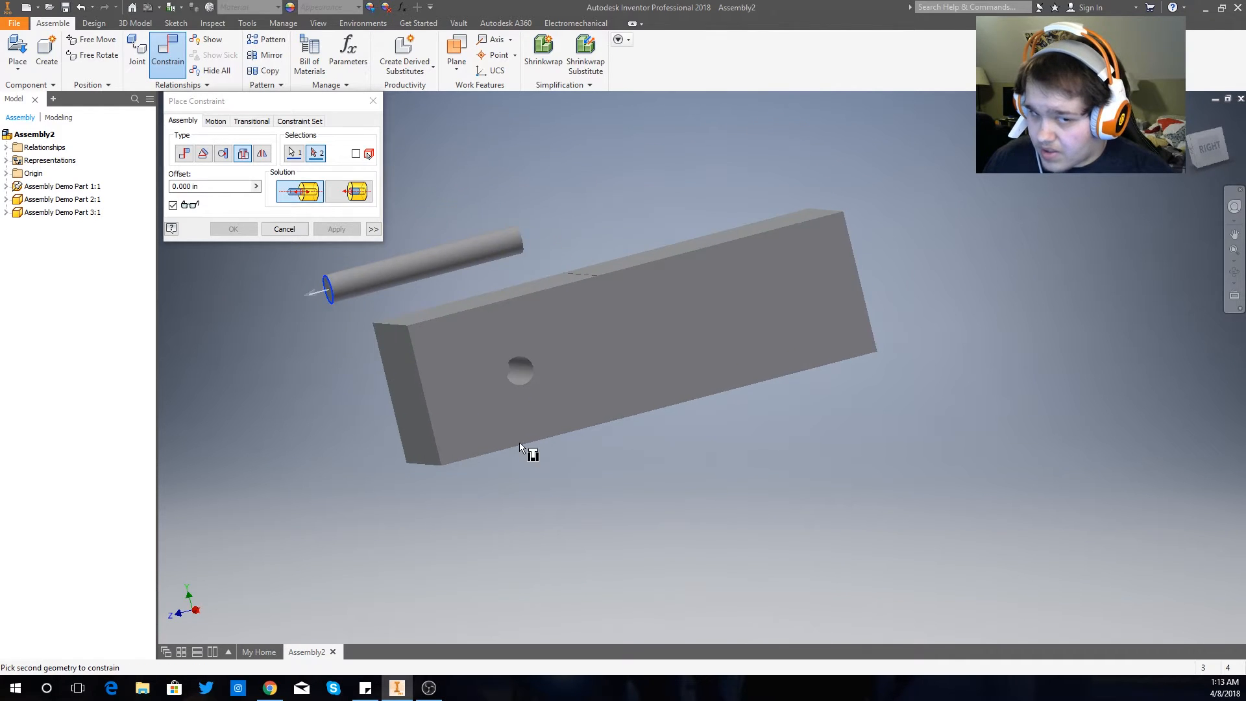
pyautogui.moveTo(503, 426); pyautogui.dragTo(294, 469, button='middle')
pyautogui.moveTo(562, 384); pyautogui.dragTo(707, 429, button='middle')
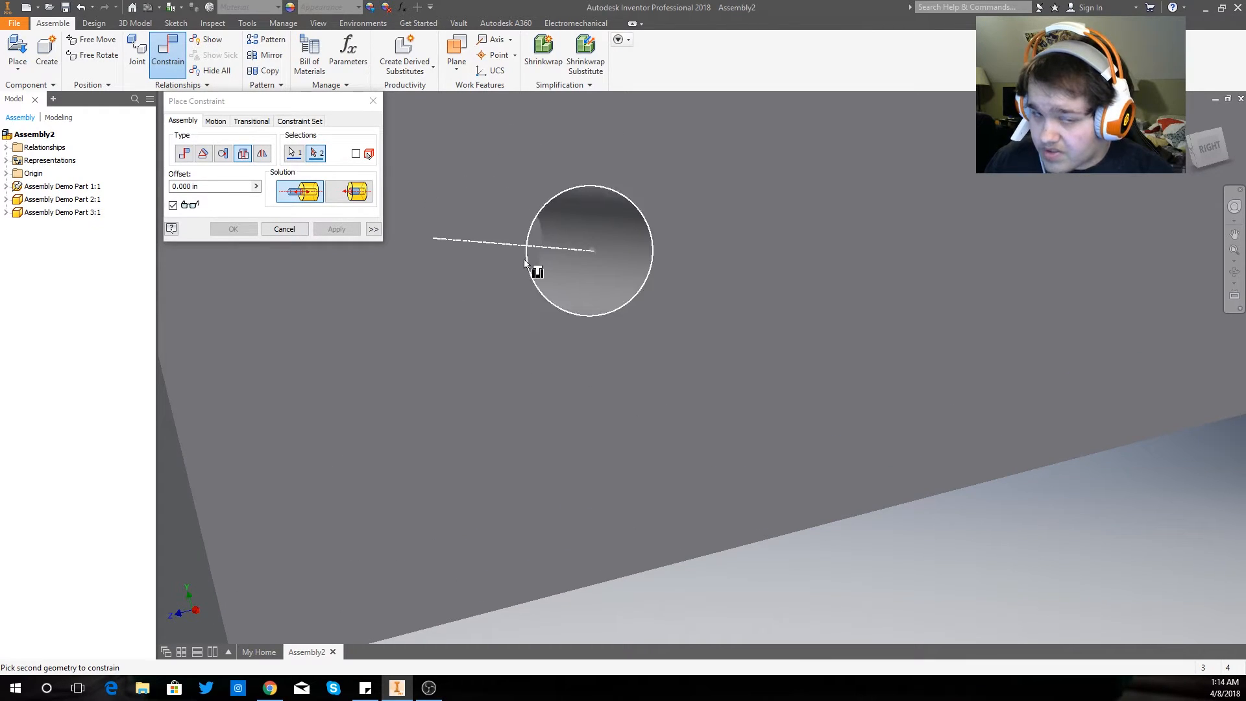
pyautogui.click(543, 260)
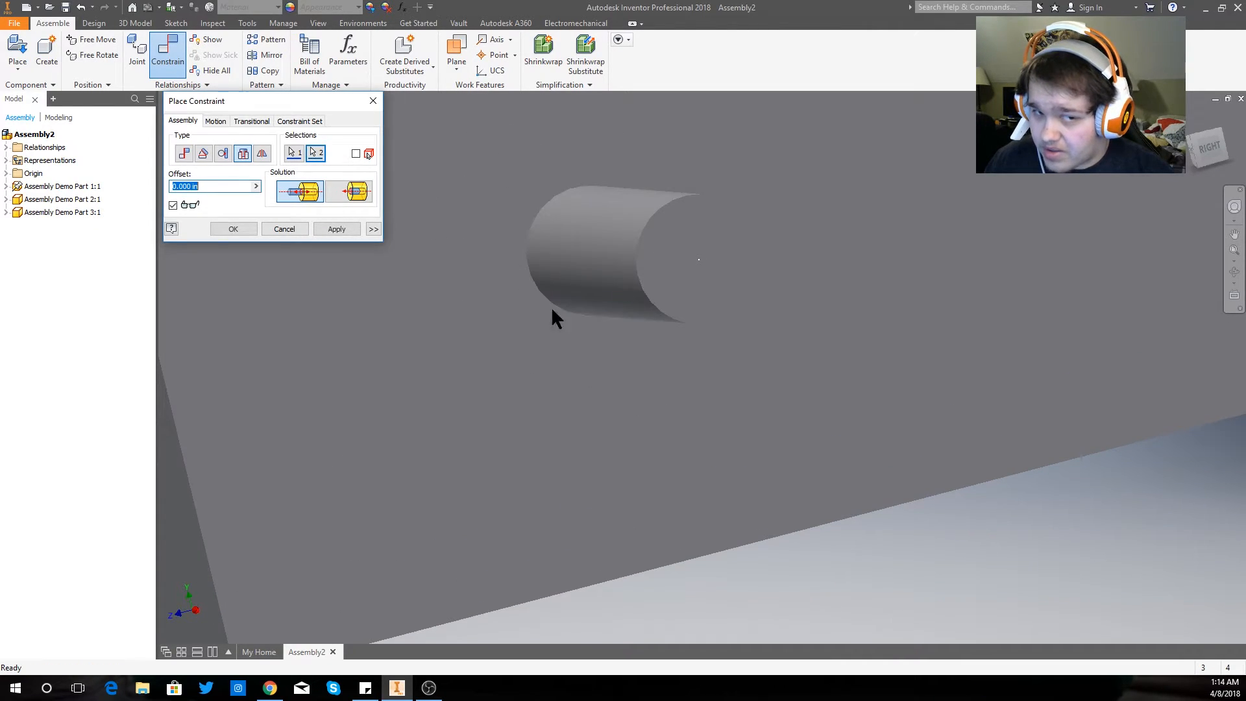
# Compare the Opposed and Aligned solutions of the pin's Insert constraint in the preview
pyautogui.scroll(-4, 551, 306)
pyautogui.scroll(1, 566, 382)
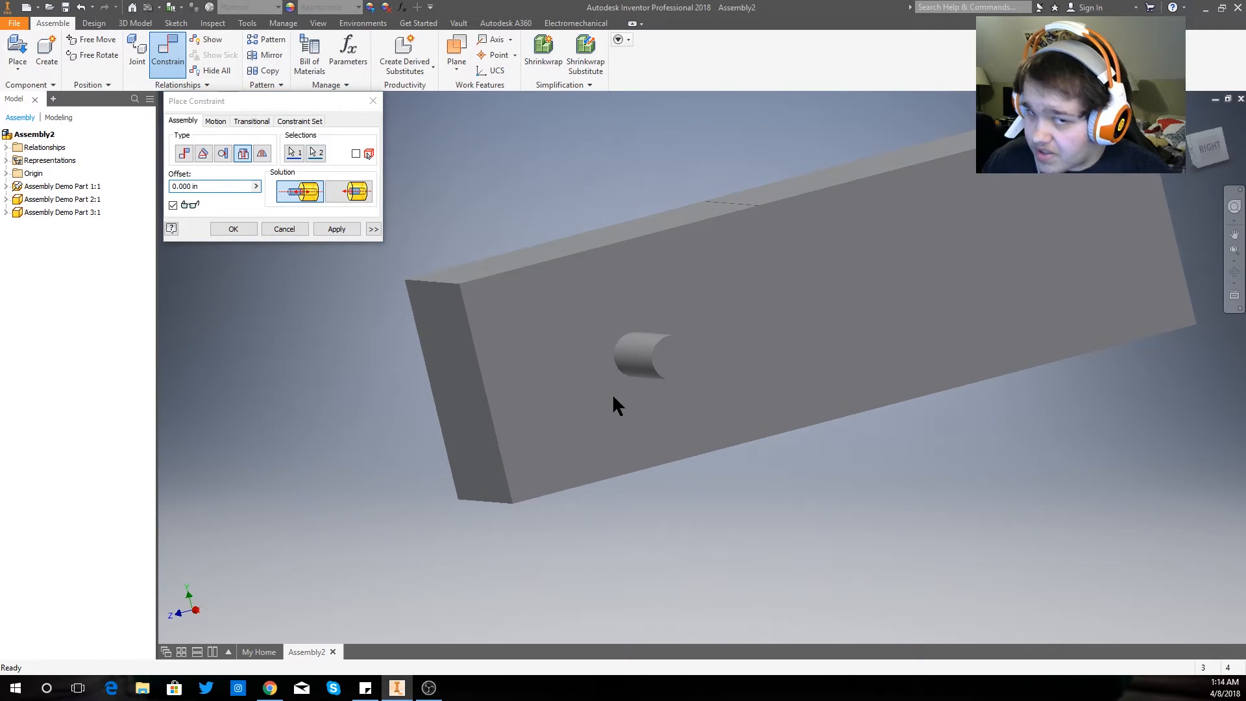
pyautogui.click(361, 191)
pyautogui.click(308, 189)
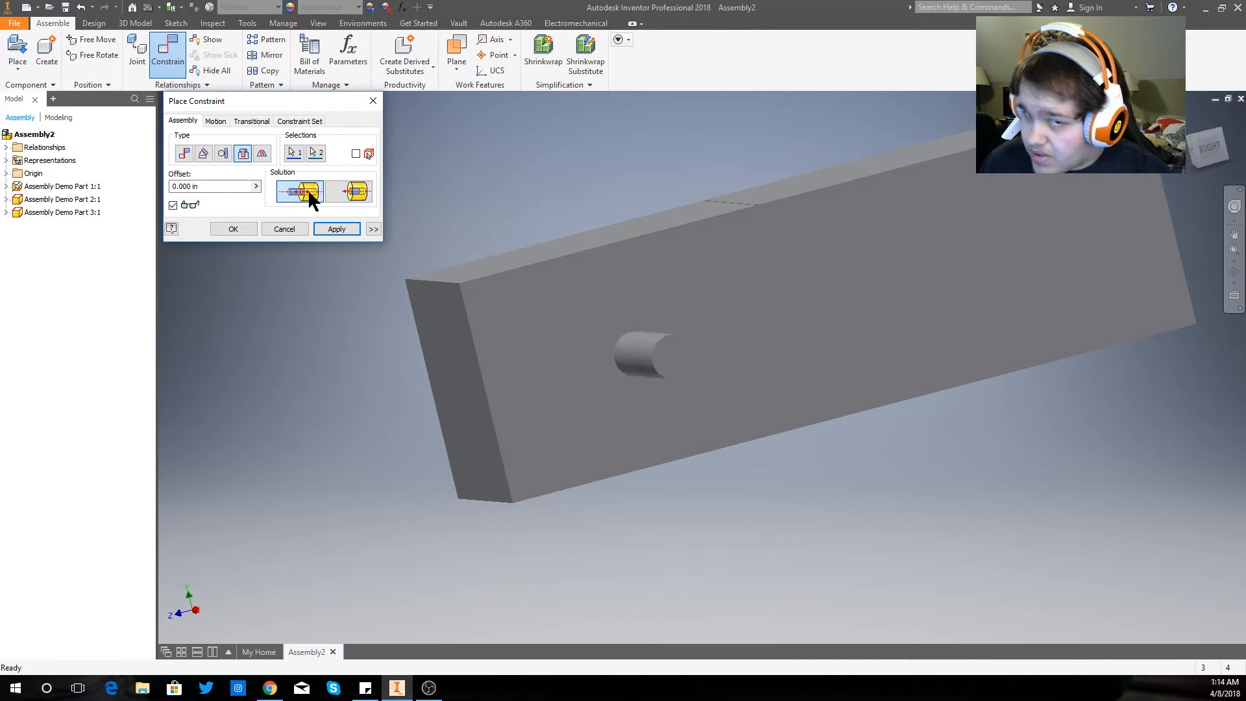
pyautogui.click(348, 187)
pyautogui.click(312, 189)
pyautogui.click(362, 188)
pyautogui.click(311, 192)
pyautogui.click(367, 188)
pyautogui.click(306, 192)
pyautogui.click(357, 192)
pyautogui.click(309, 192)
pyautogui.click(361, 191)
pyautogui.click(301, 192)
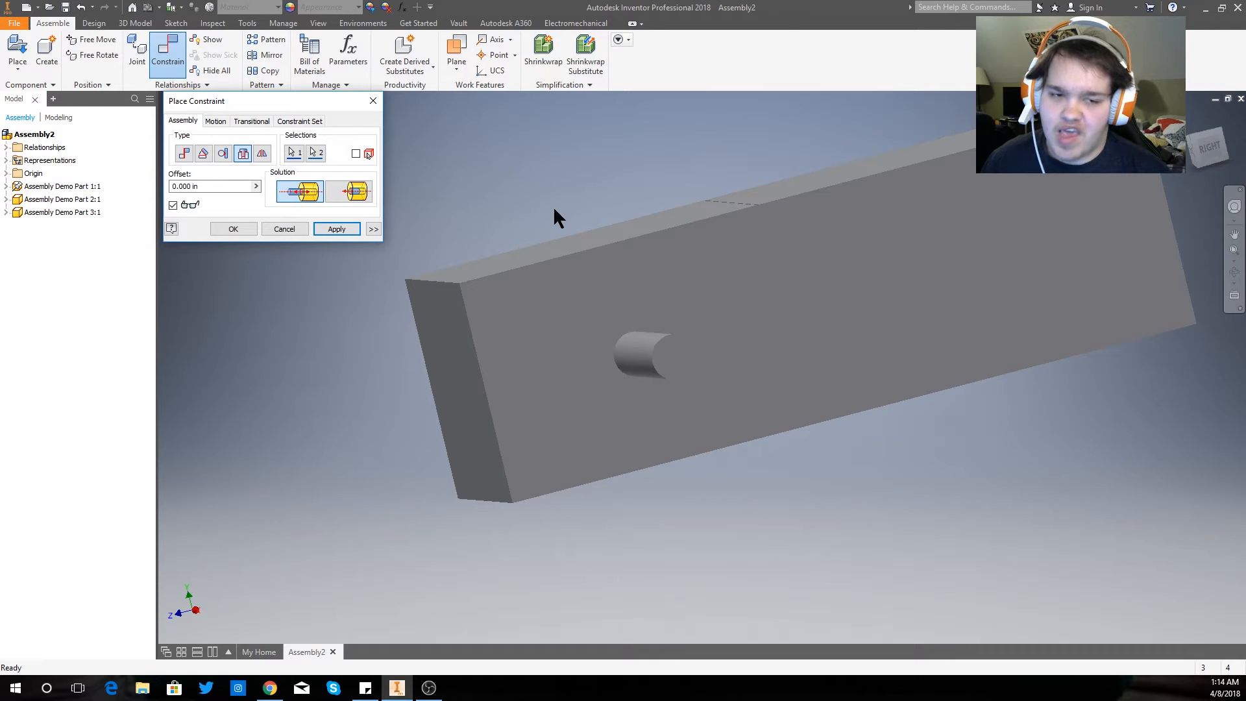
pyautogui.click(355, 195)
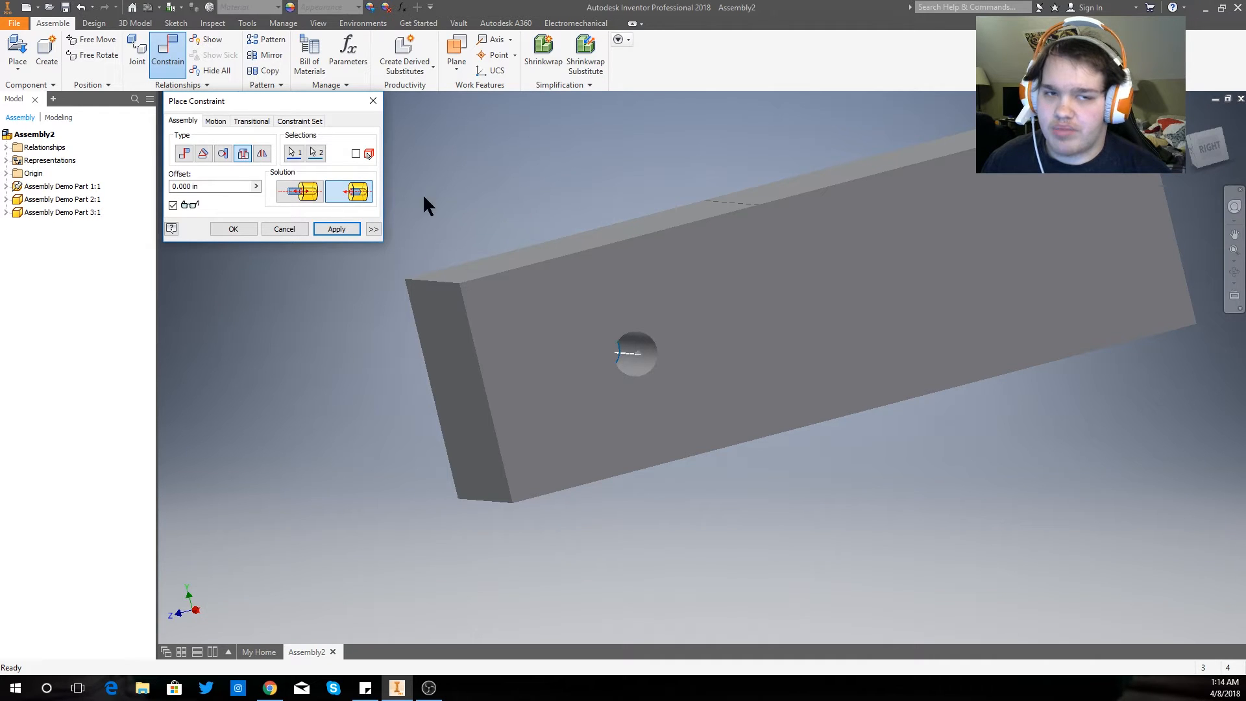
# Apply the pin's Insert constraint with the Opposed solution at 0.000 in offset, and finish placing constraints
pyautogui.click(309, 195)
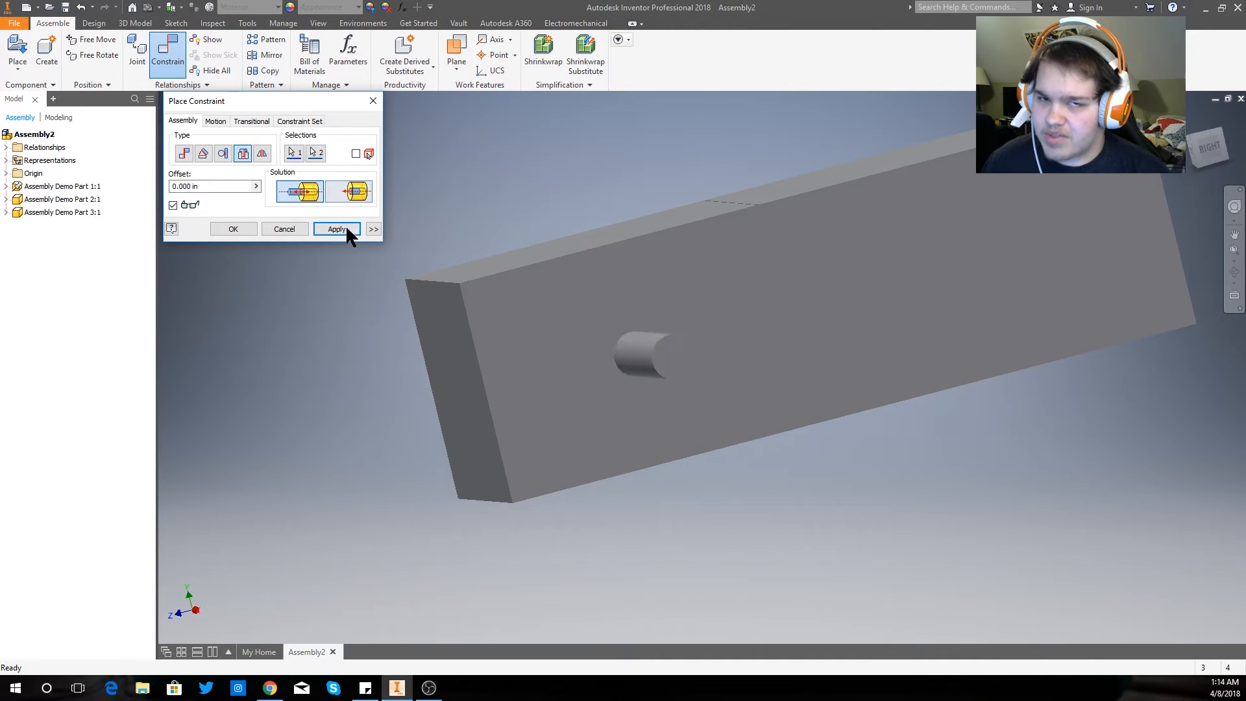
pyautogui.click(347, 228)
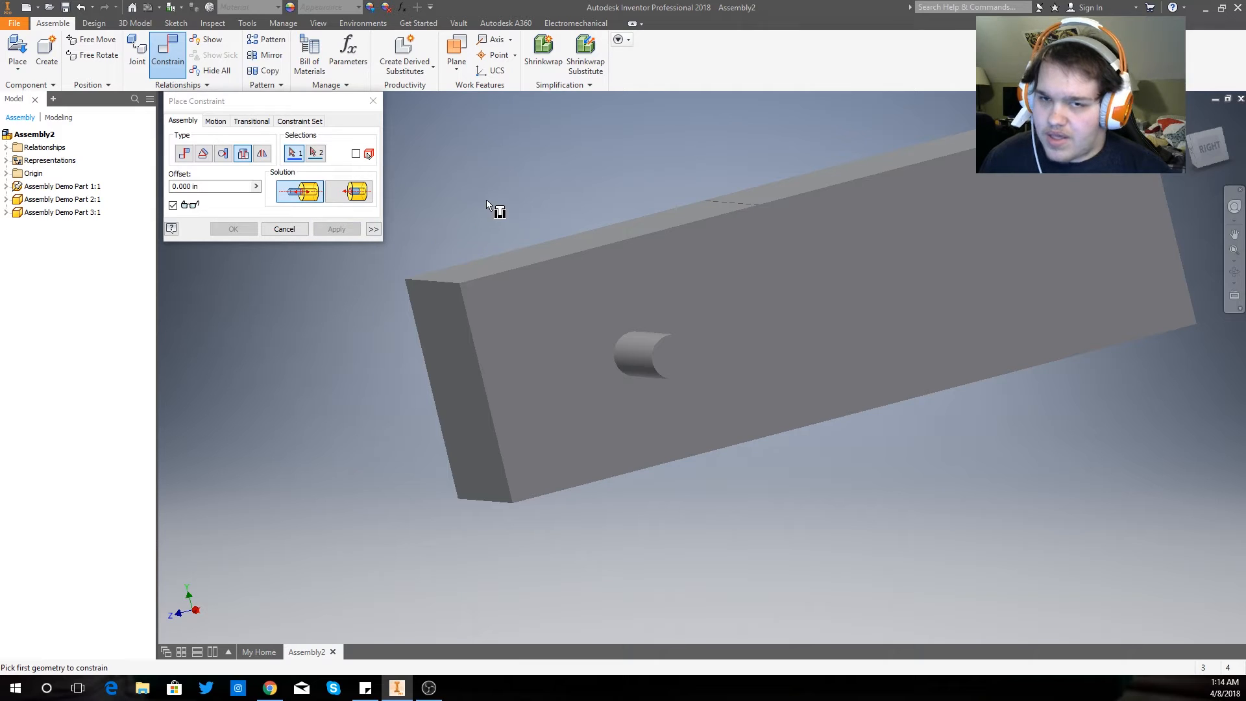
pyautogui.moveTo(506, 227)
pyautogui.keyDown('shift'); pyautogui.mouseDown(button='middle')
pyautogui.moveTo(671, 179)
pyautogui.moveTo(559, 214)
pyautogui.moveTo(503, 213)
pyautogui.mouseUp(button='middle'); pyautogui.keyUp('shift')
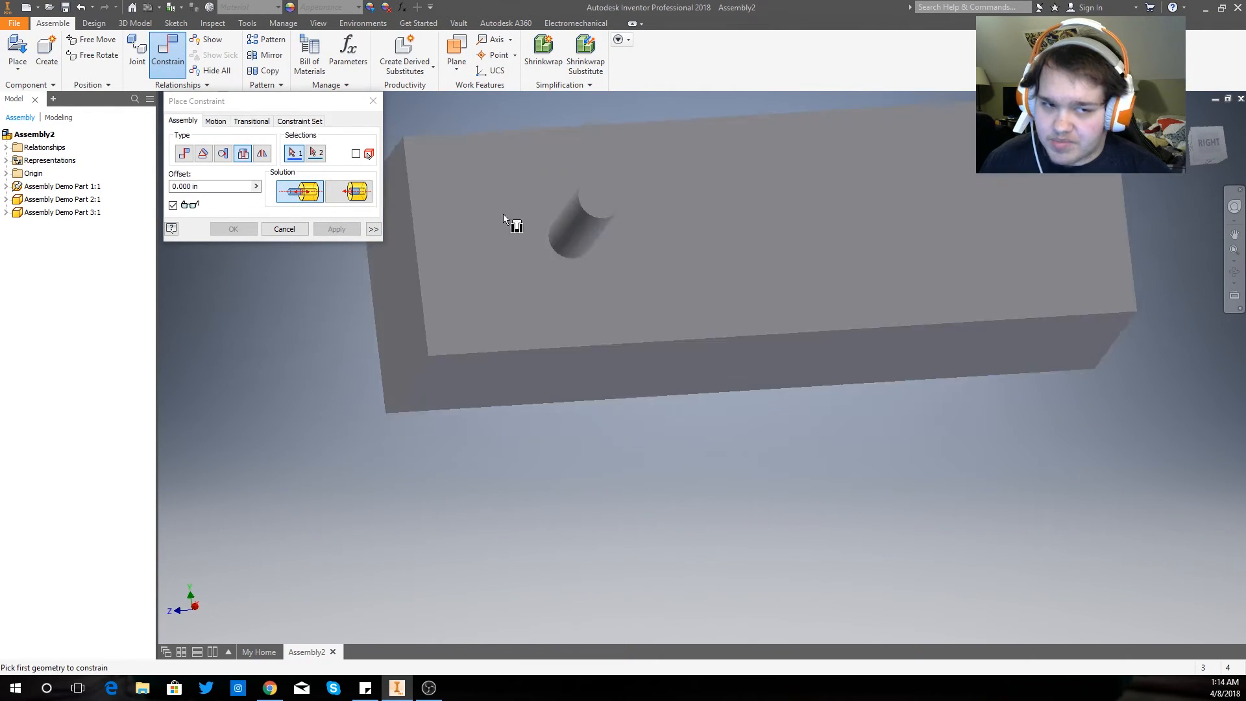
pyautogui.scroll(-8, 547, 289)
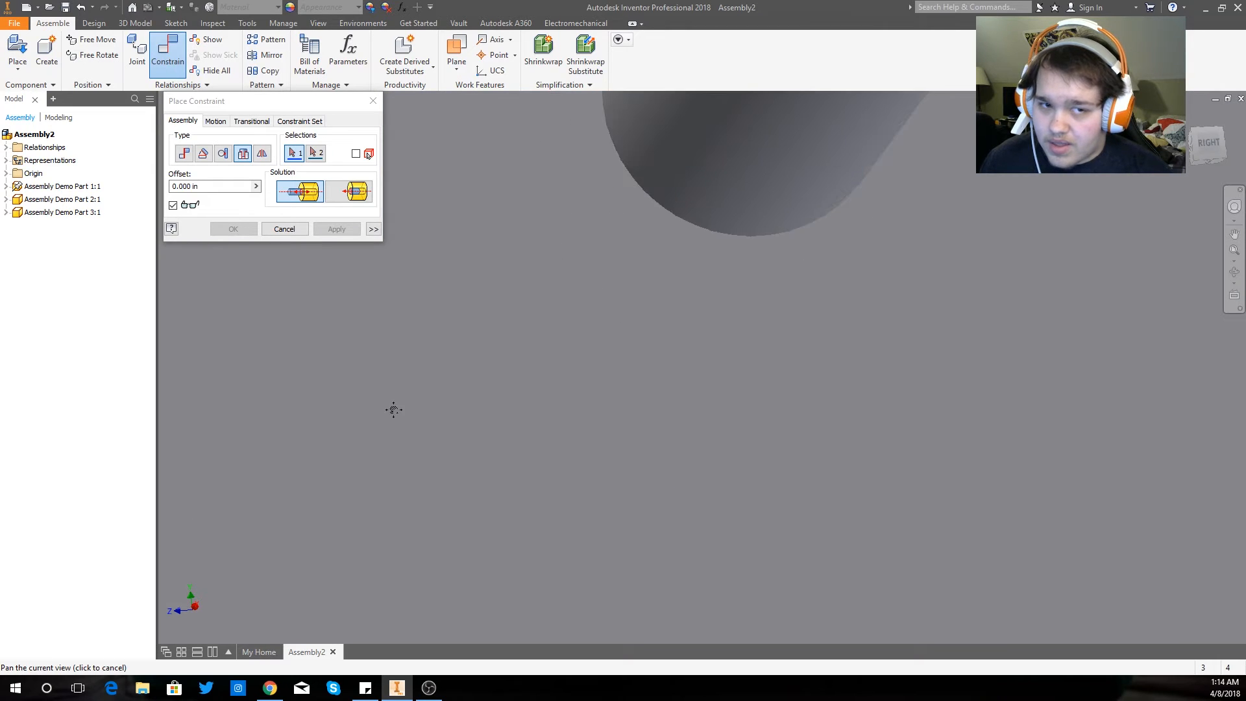
pyautogui.scroll(7, 565, 304)
pyautogui.moveTo(567, 339); pyautogui.dragTo(568, 338, button='middle')
pyautogui.scroll(3, 567, 338)
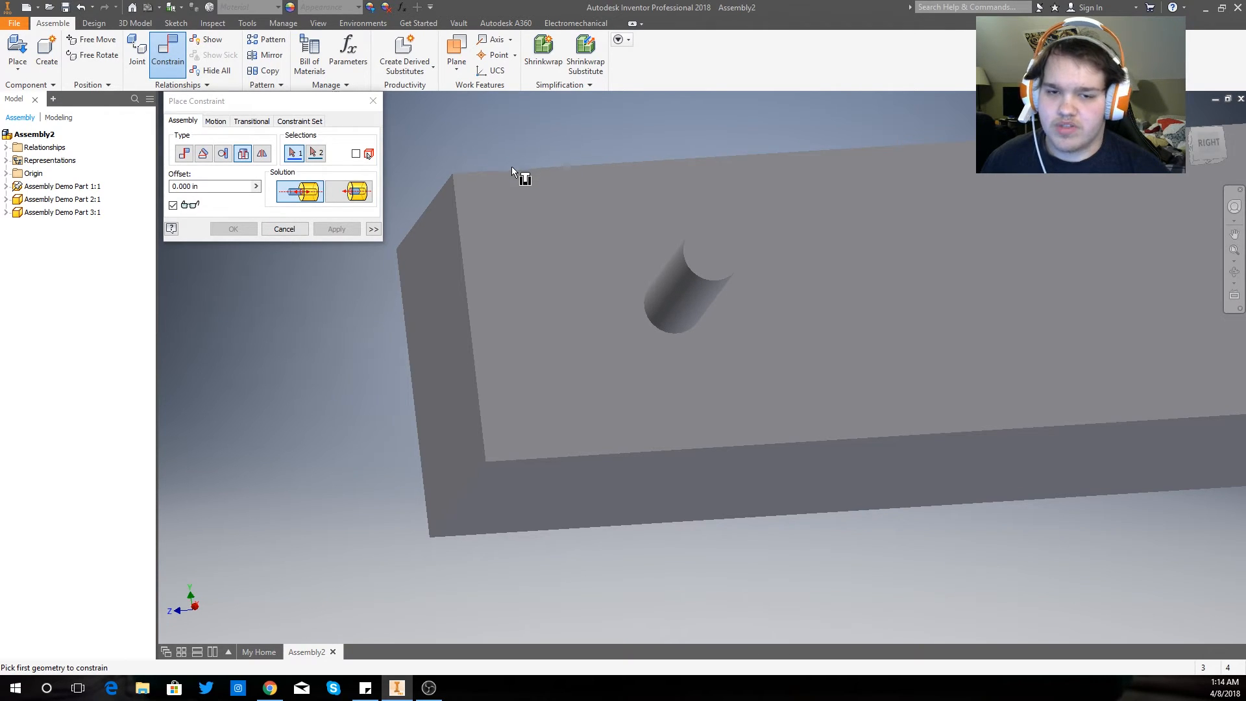
pyautogui.click(297, 229)
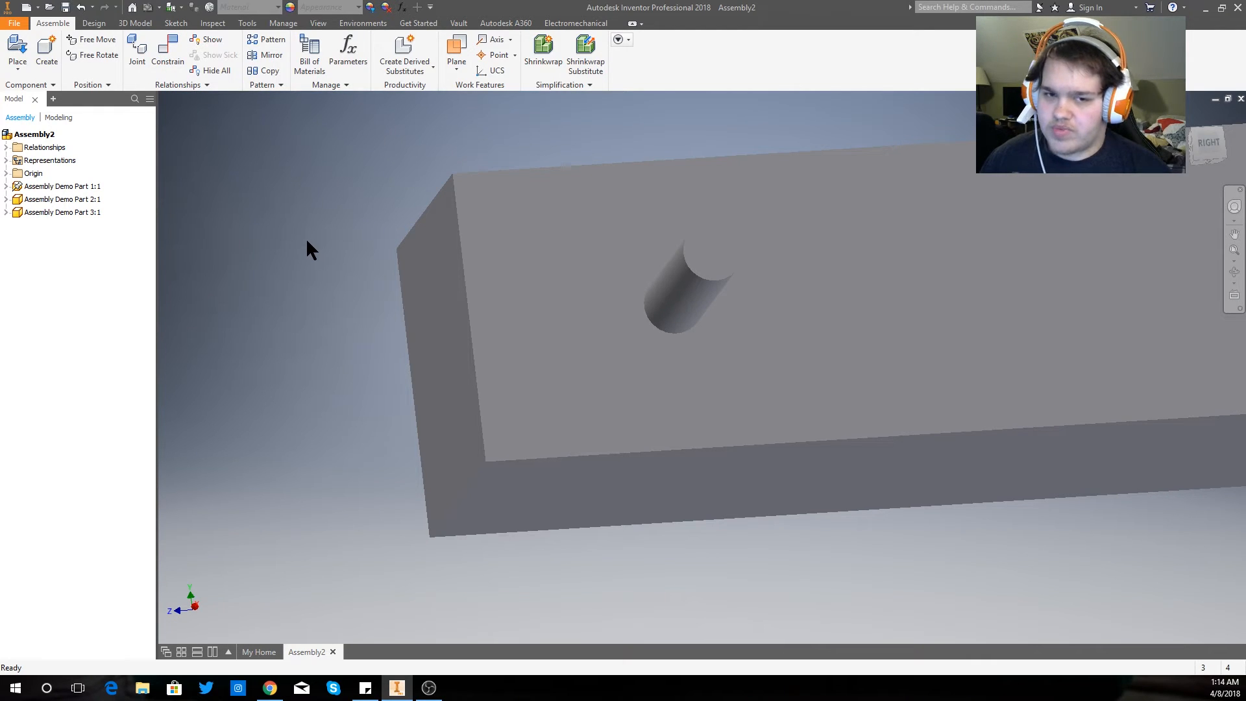